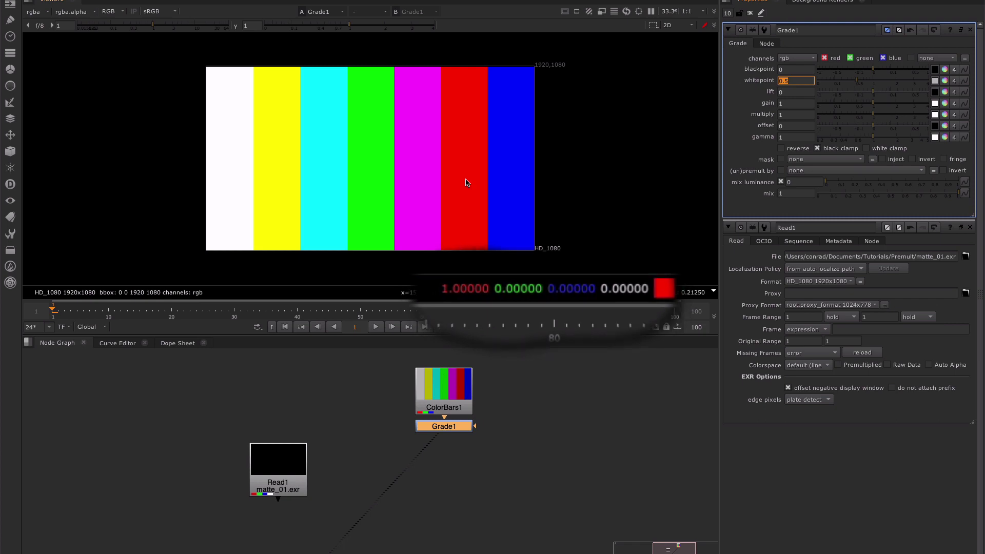
- Check the alpha channel of the Grade1 output in the viewer and return to the RGB display
{"action": "left_click", "coordinate": [569, 211]}
{"action": "key", "text": "a"}
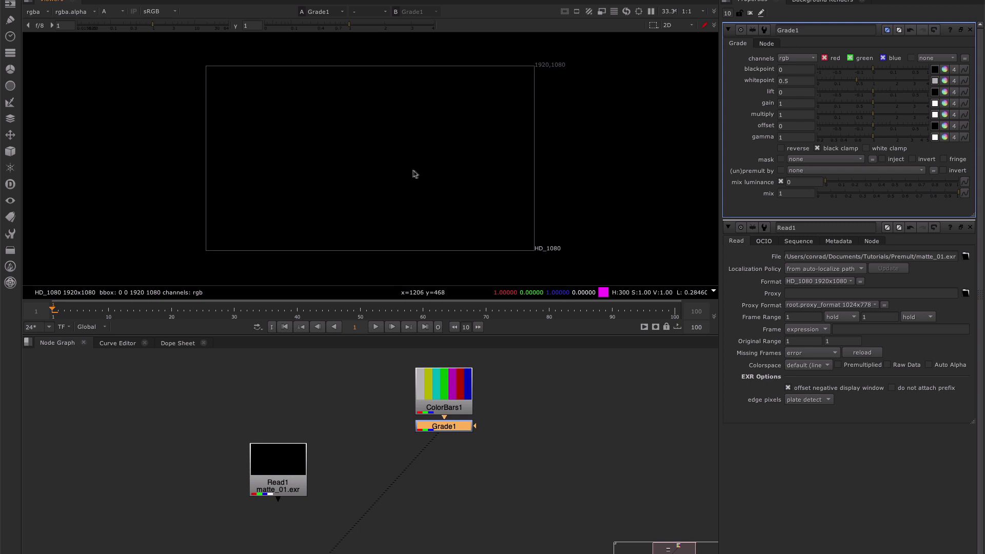
{"action": "key", "text": "a"}
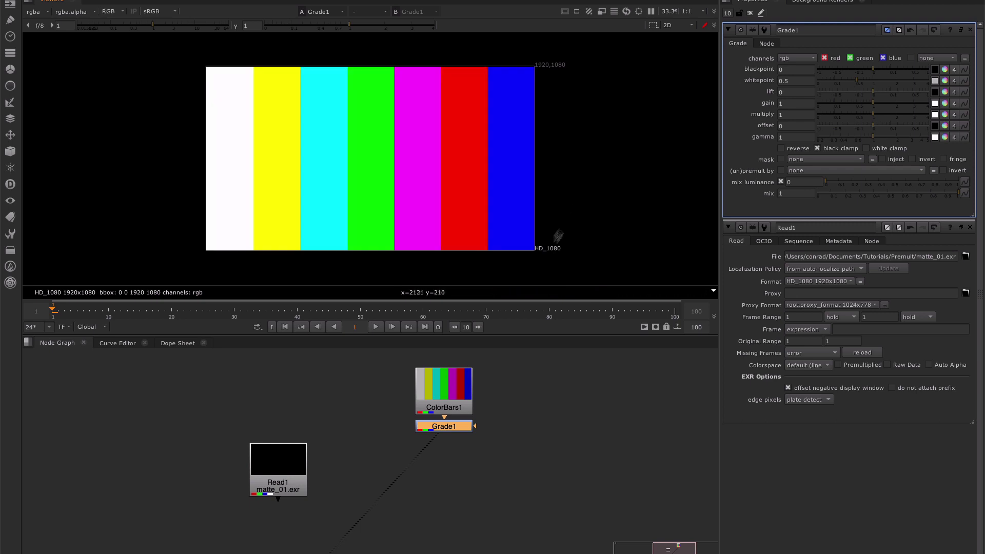
- View the Read1 matte in the viewer and compare its alpha channel with its RGB channels
{"action": "left_click", "coordinate": [277, 460]}
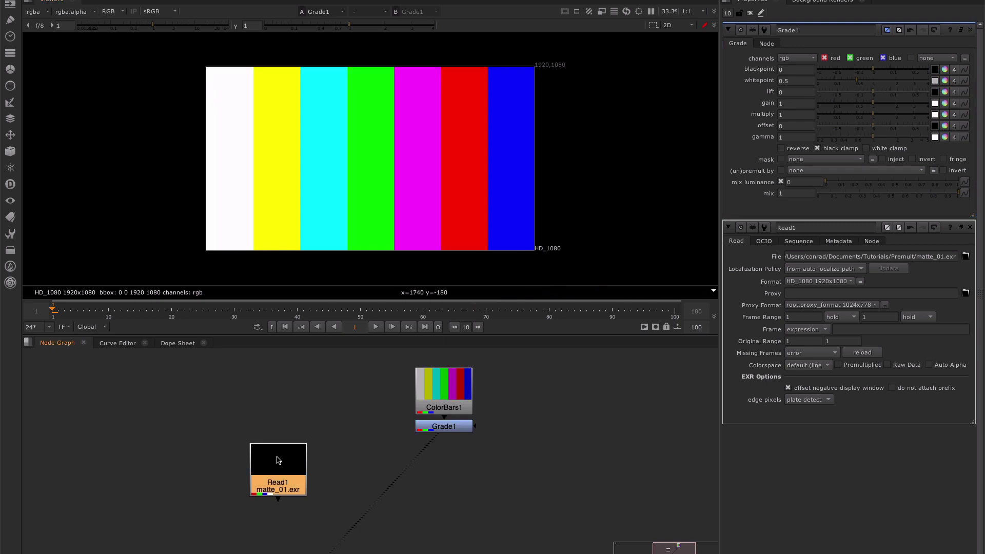
{"action": "key", "text": "1"}
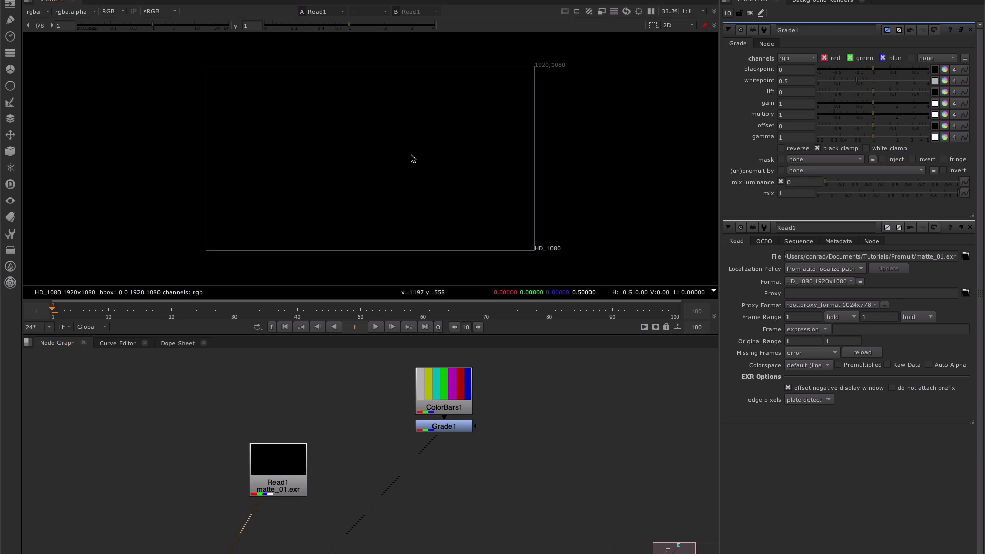
{"action": "key", "text": "a"}
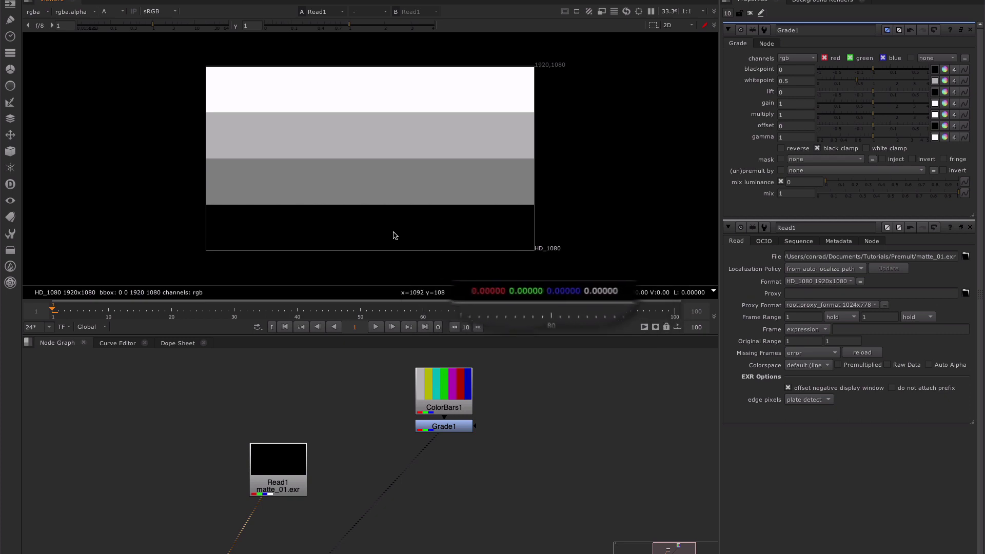
{"action": "key", "text": "a"}
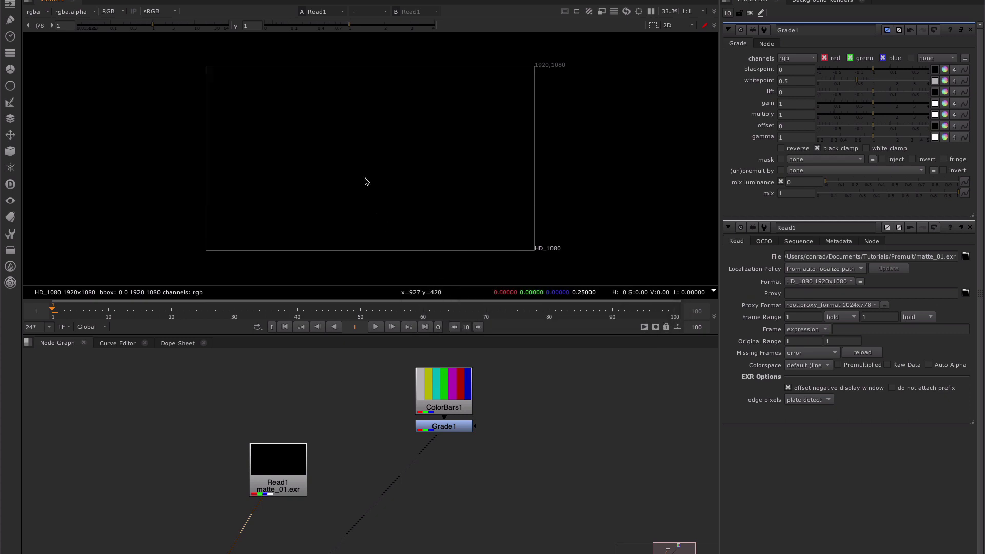
{"action": "key", "text": "a"}
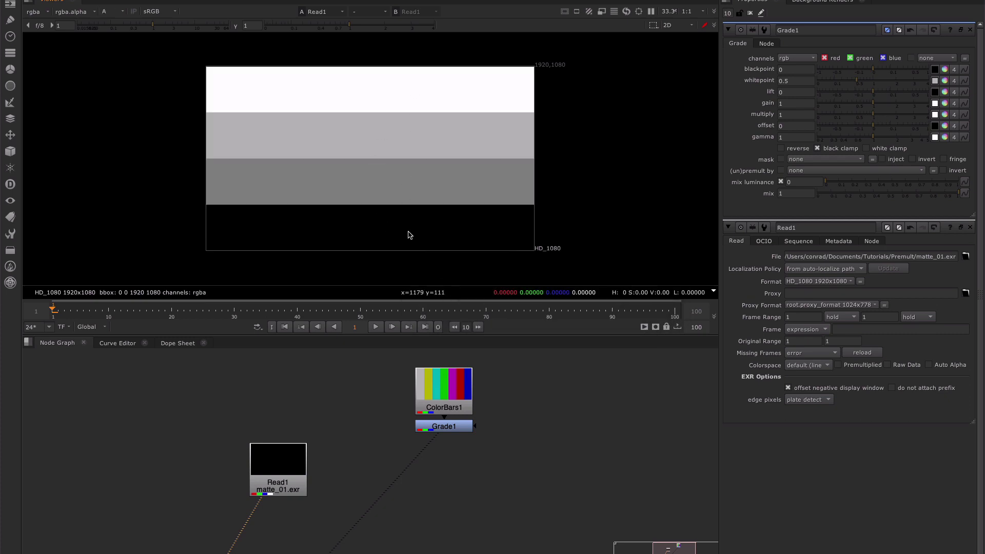
{"action": "key", "text": "a"}
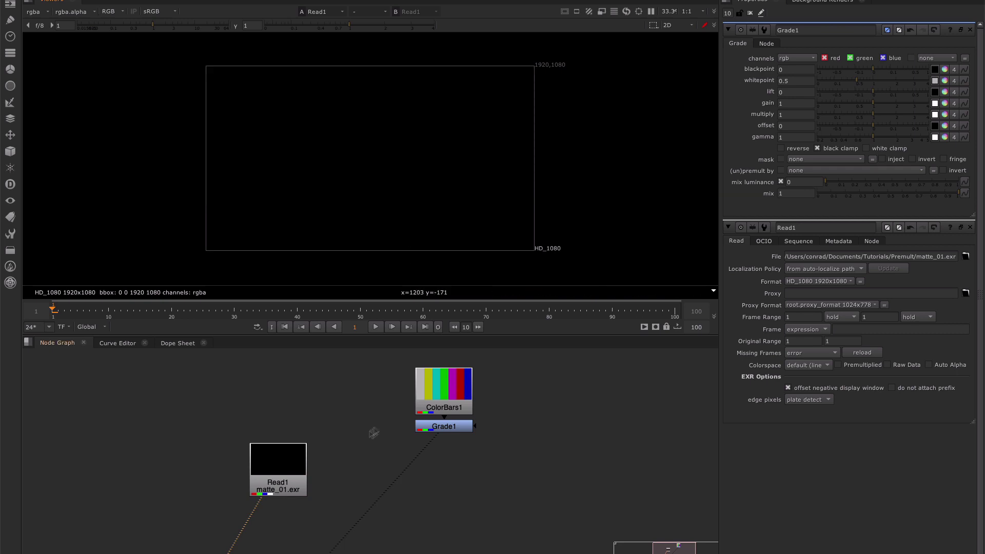
- Add a Multiply merge node below Grade1, with Read1 as input A and Grade1 as input B
{"action": "left_click", "coordinate": [439, 426]}
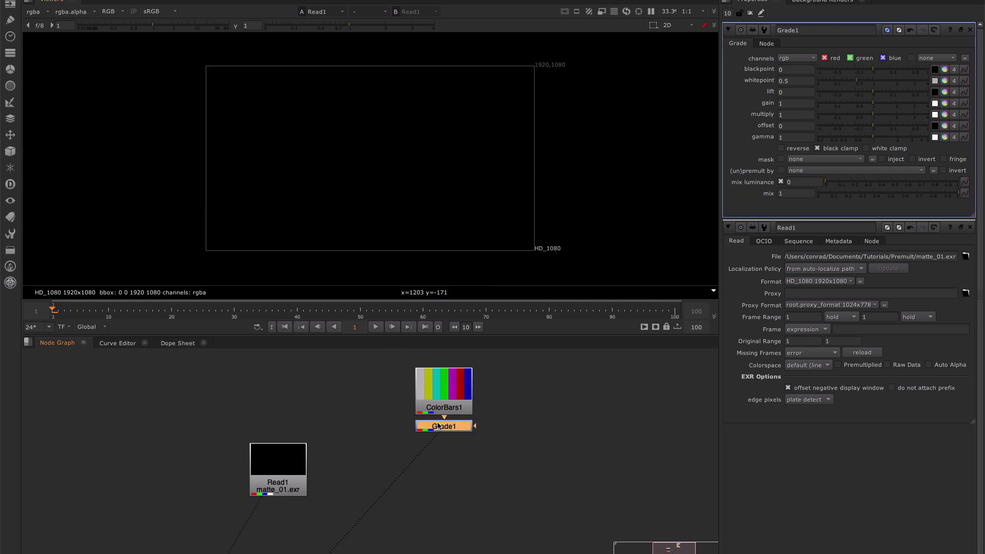
{"action": "key", "text": "1"}
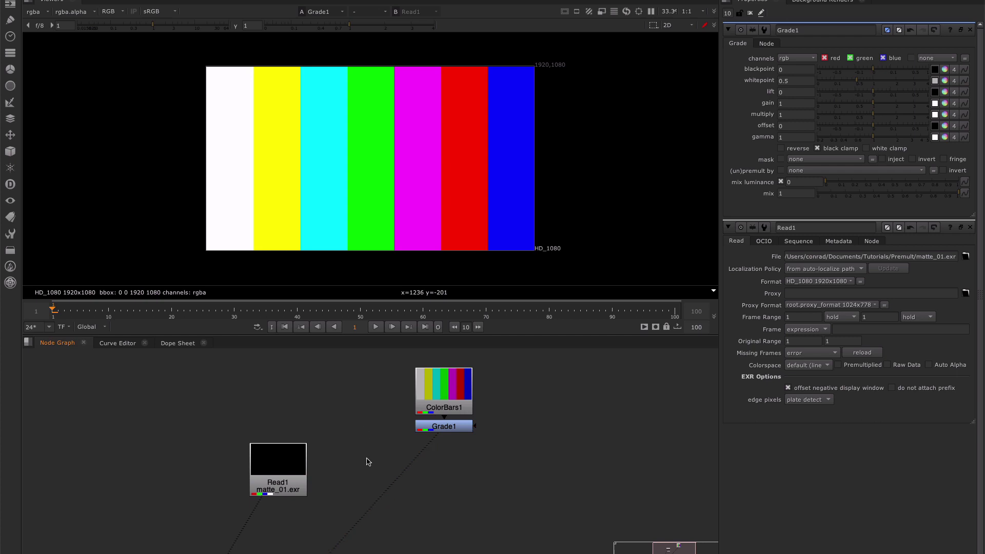
{"action": "key", "text": "Tab"}
{"action": "type", "text": "mul"}
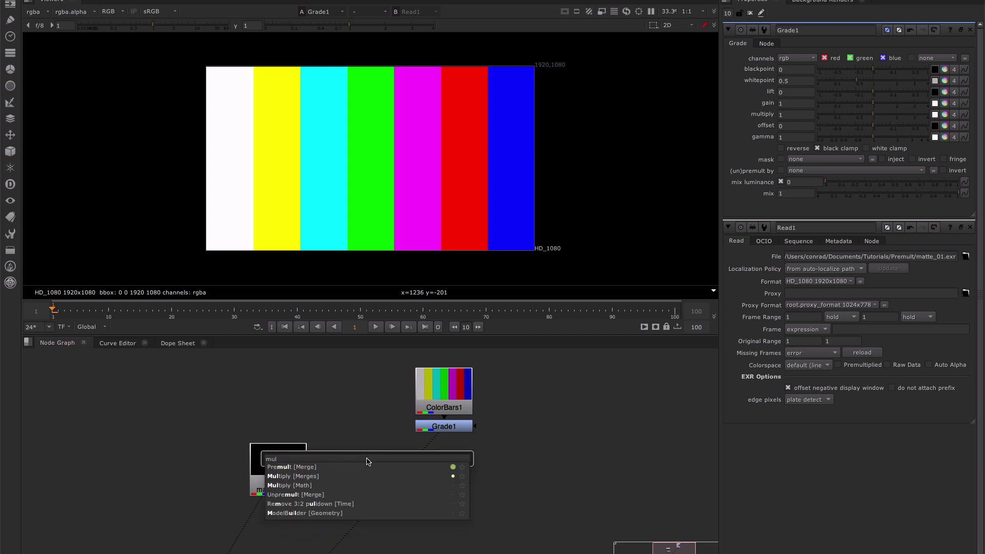
{"action": "key", "text": "Down"}
{"action": "key", "text": "Down"}
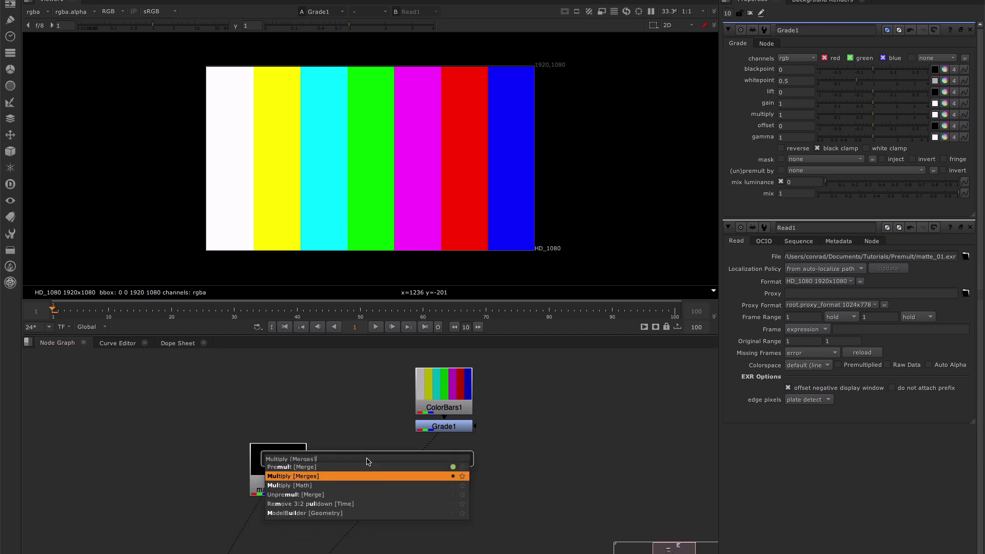
{"action": "key", "text": "Return"}
{"action": "left_click_drag", "start_coordinate": [356, 461], "coordinate": [294, 471]}
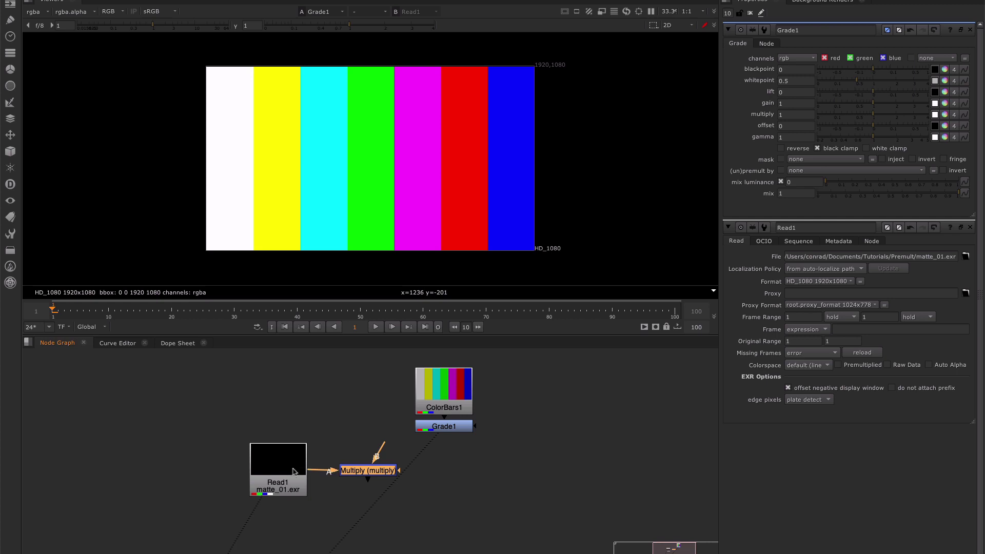
{"action": "left_click_drag", "start_coordinate": [364, 475], "coordinate": [441, 475]}
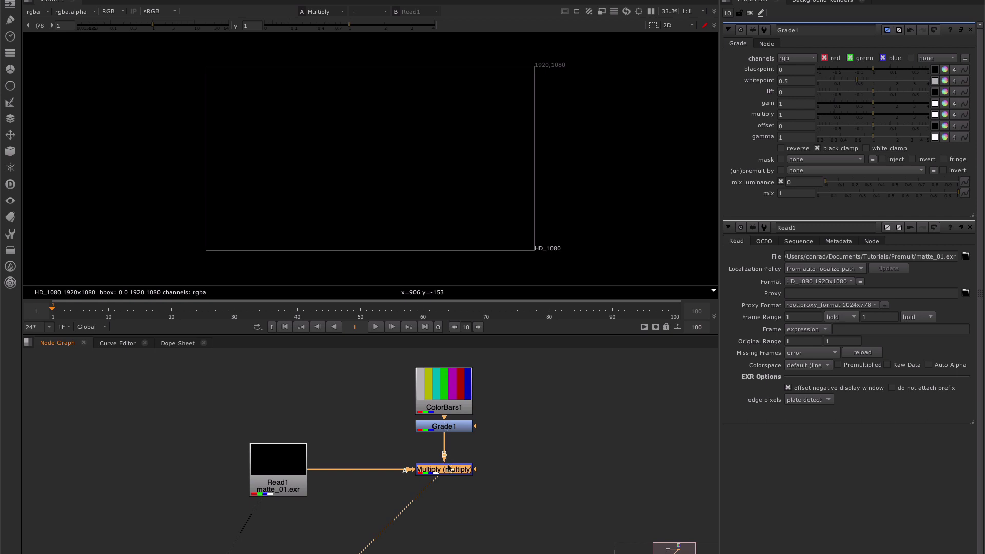
- Compare the RGB output of Read1 with the Multiply result in the viewer
{"action": "left_click", "coordinate": [286, 456]}
{"action": "key", "text": "1"}
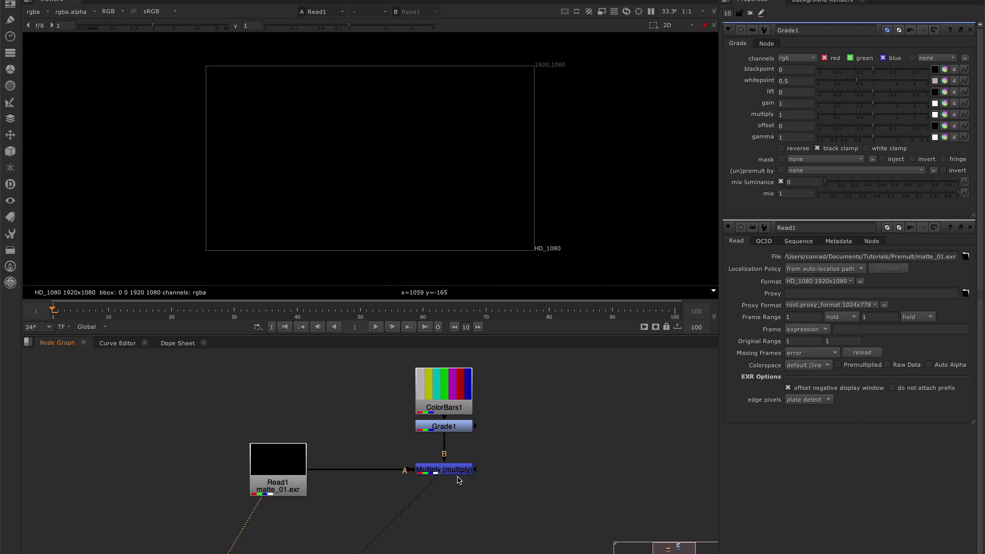
{"action": "key", "text": "2"}
- Move Read1 higher in the node graph and insert a Shuffle node between it and the Multiply node
{"action": "left_click_drag", "start_coordinate": [288, 475], "coordinate": [278, 420]}
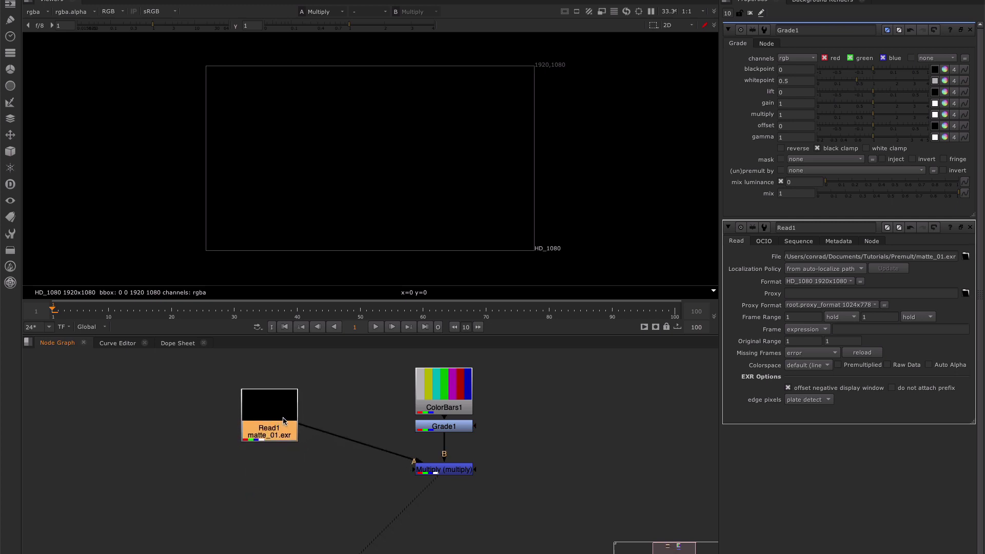
{"action": "key", "text": "1"}
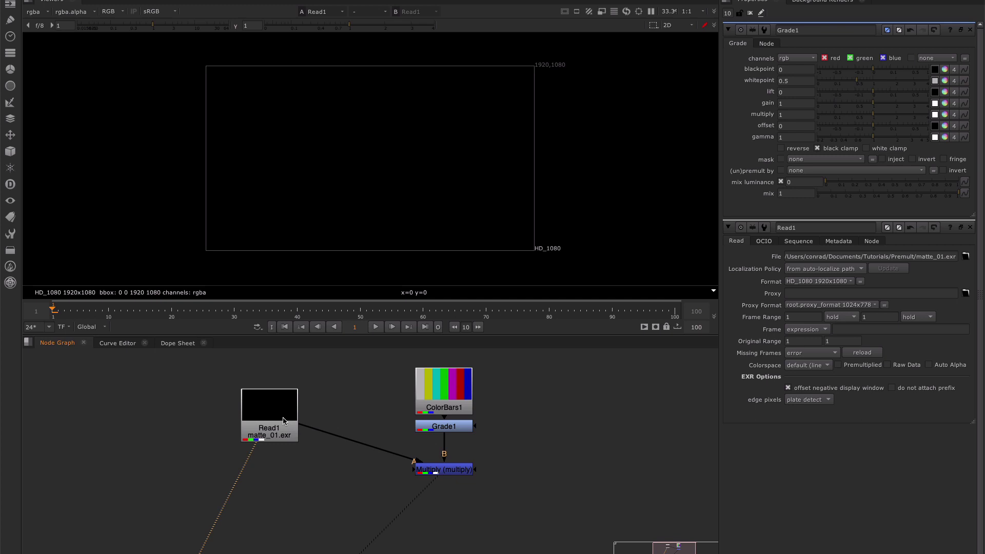
{"action": "left_click", "coordinate": [284, 420]}
{"action": "key", "text": "Tab"}
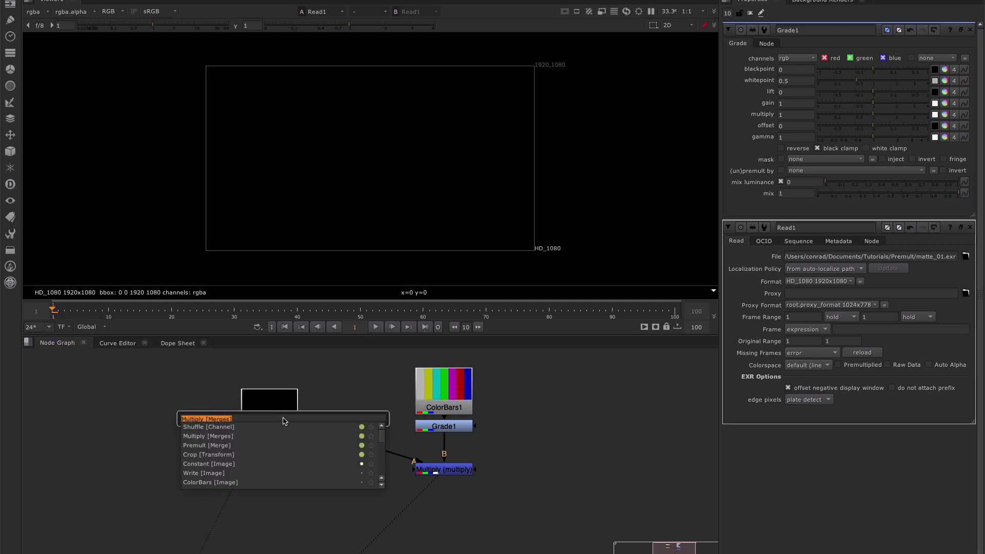
{"action": "type", "text": "shu"}
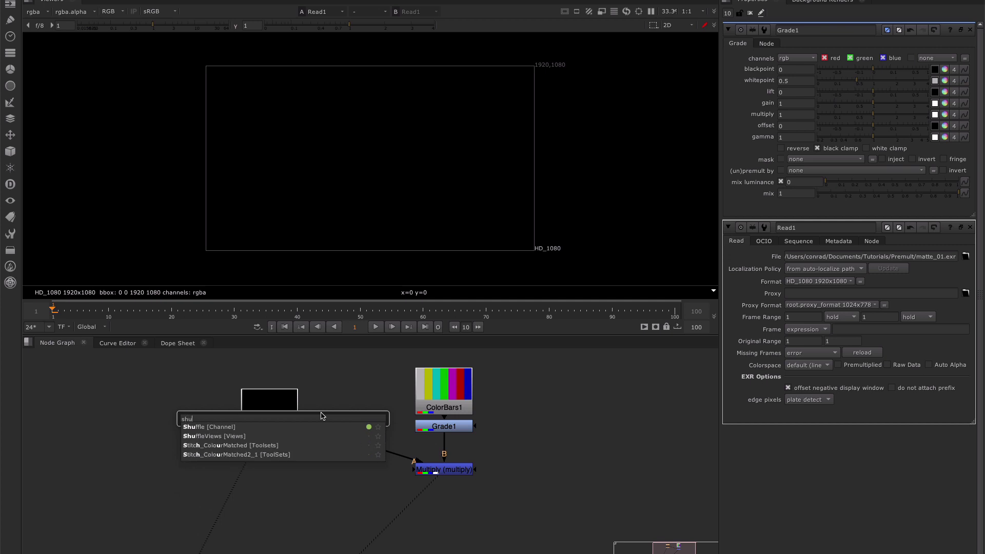
{"action": "key", "text": "Down"}
{"action": "key", "text": "Return"}
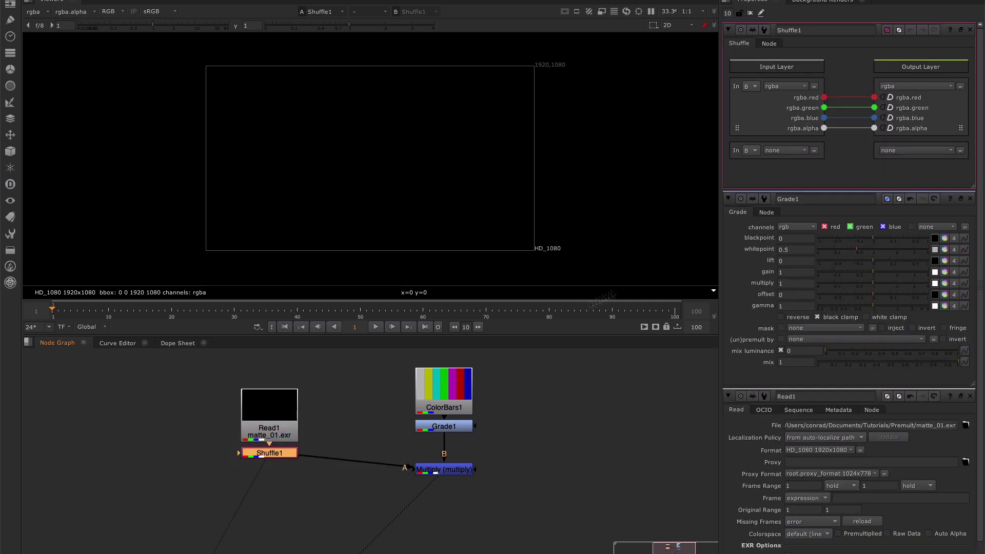
- Route the Shuffle's input alpha to its red, green and blue outputs and line the node up with Multiply
{"action": "key", "text": "ctrl"}
{"action": "left_click_drag", "start_coordinate": [824, 128], "coordinate": [875, 108]}
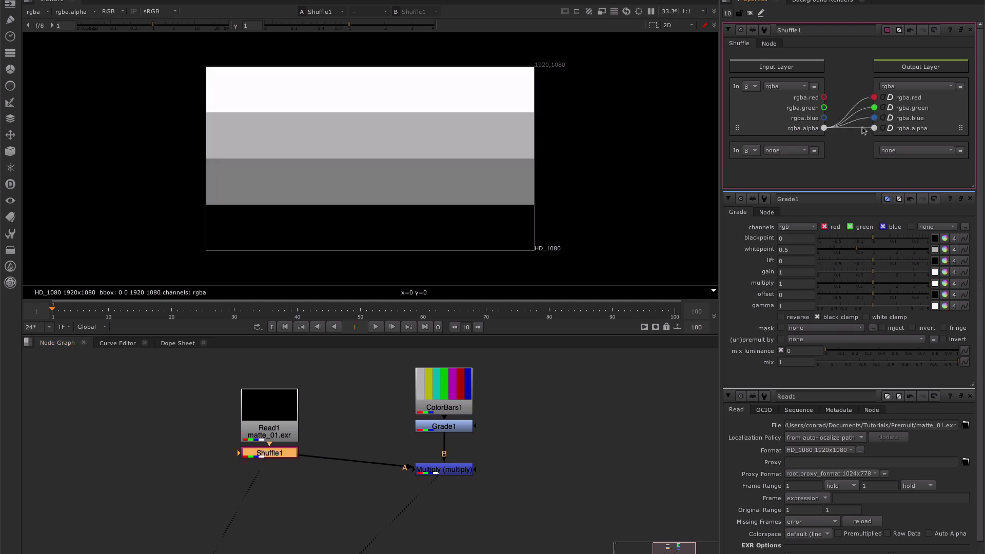
{"action": "left_click_drag", "start_coordinate": [282, 455], "coordinate": [280, 474]}
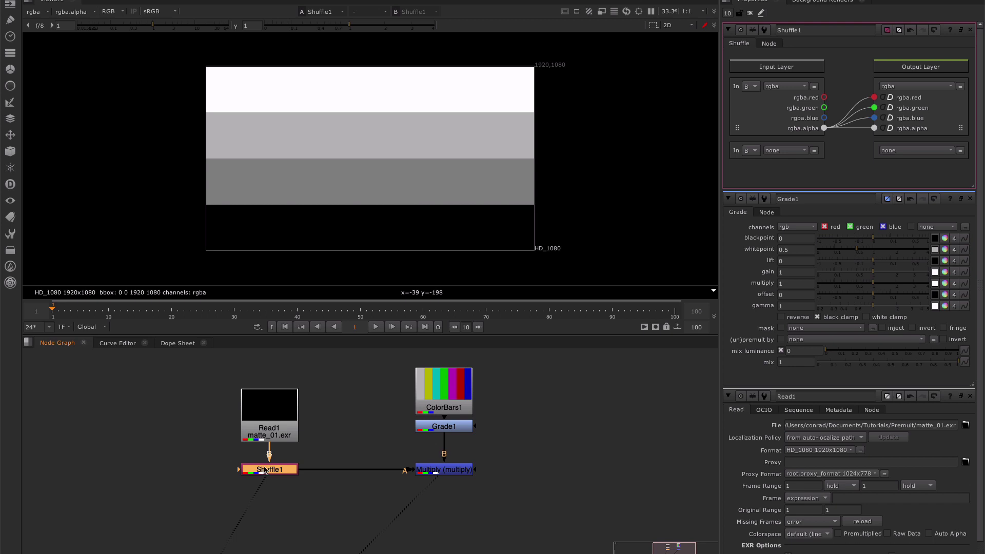
{"action": "key", "text": "a"}
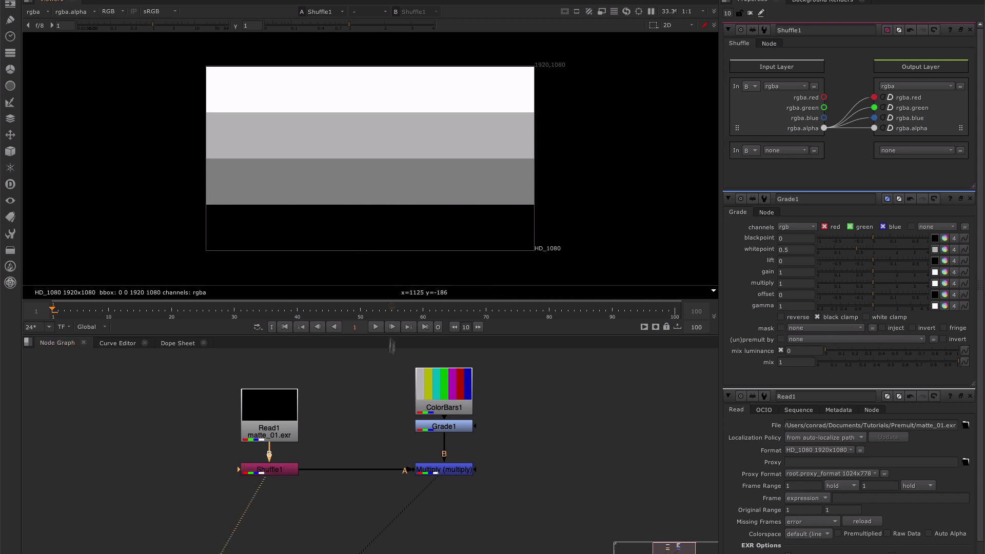
- View the Multiply result, sample its top rows, and compare it with the Grade1 output
{"action": "left_click_drag", "start_coordinate": [403, 469], "coordinate": [287, 469]}
{"action": "left_click", "coordinate": [442, 473]}
{"action": "key", "text": "1"}
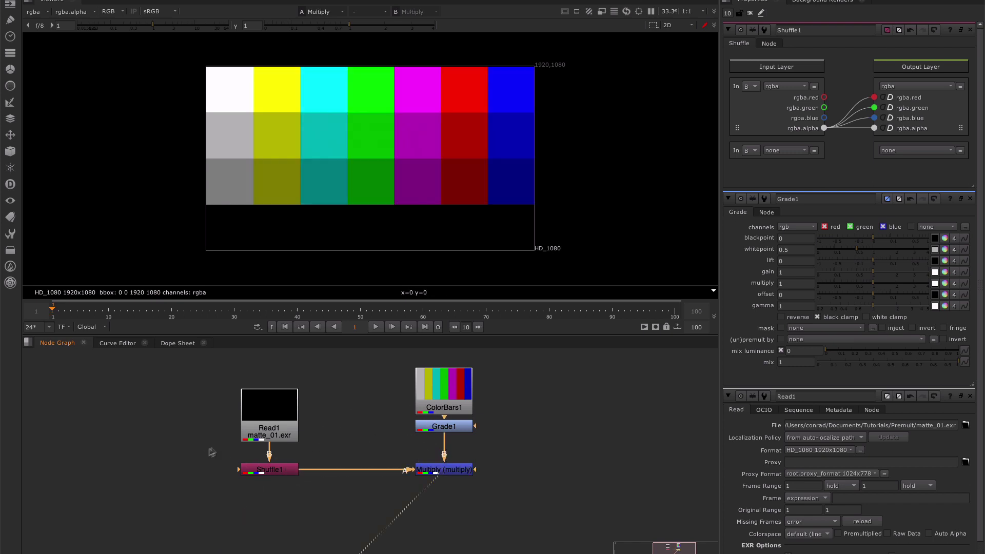
{"action": "left_click_drag", "start_coordinate": [442, 67], "coordinate": [437, 155], "text": "ctrl"}
{"action": "left_click", "coordinate": [457, 429]}
{"action": "key", "text": "2"}
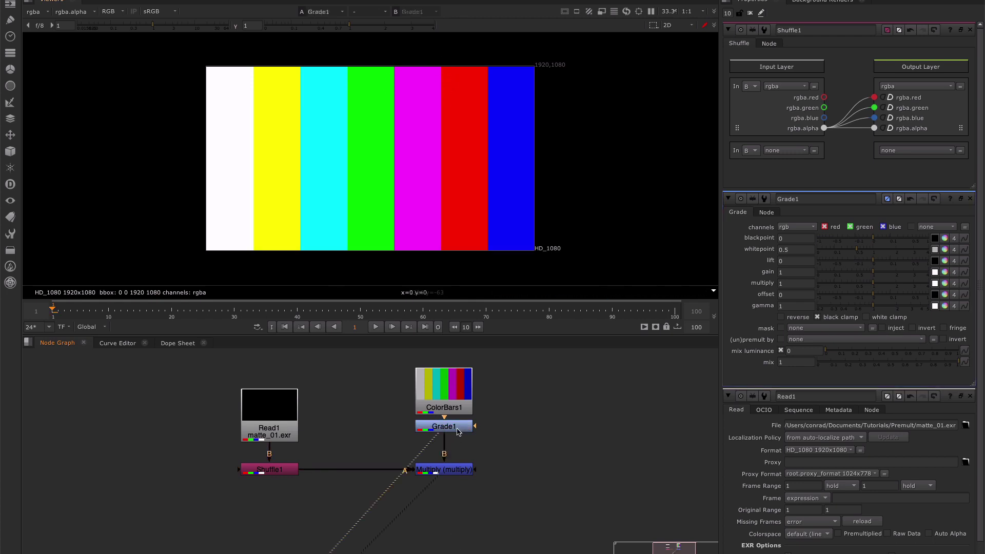
- View the outputs of Shuffle1, Multiply and Grade1 one after another in the viewer
{"action": "left_click", "coordinate": [285, 470]}
{"action": "key", "text": "1"}
{"action": "left_click", "coordinate": [445, 469]}
{"action": "key", "text": "1"}
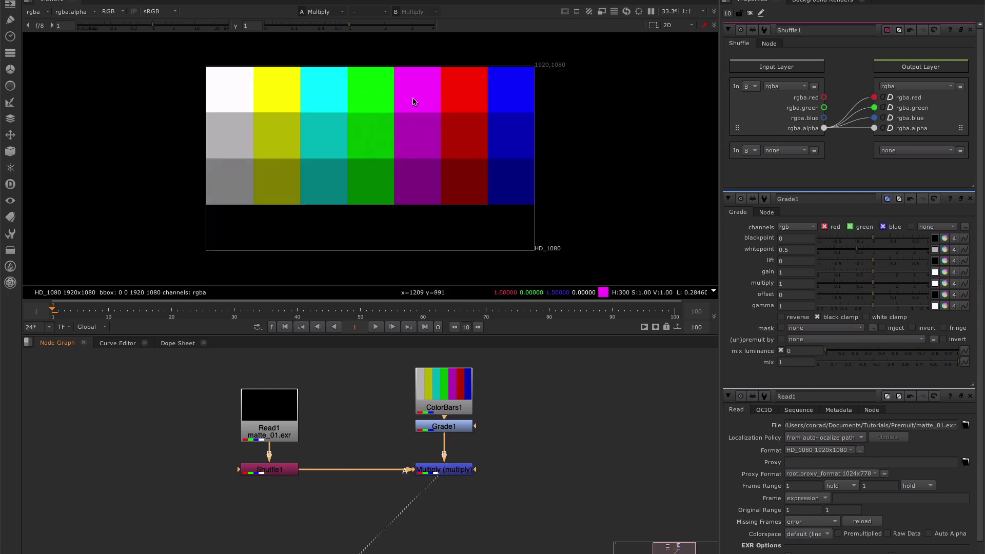
{"action": "left_click", "coordinate": [462, 426]}
{"action": "key", "text": "1"}
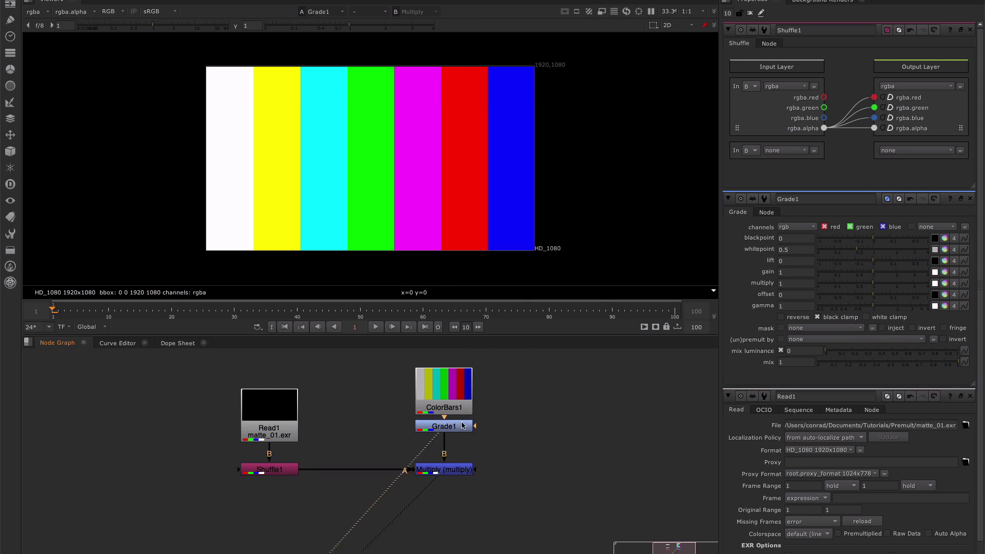
- Switch the viewer repeatedly between Grade1 and Multiply to compare pixel values of the magenta, red and green bars in the upper matte rows
{"action": "key", "text": "1"}
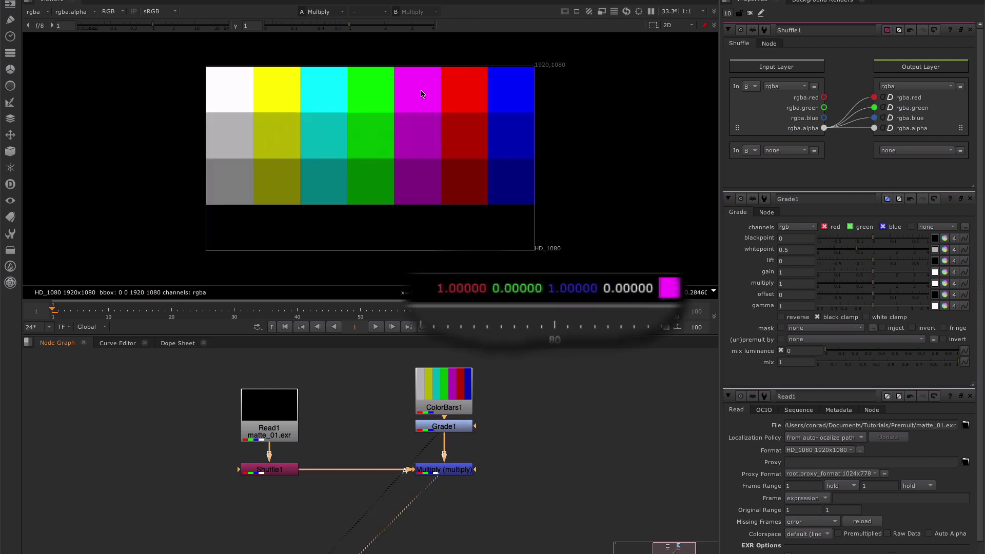
{"action": "key", "text": "1"}
{"action": "key", "text": "1"}
{"action": "key", "text": "1"}
{"action": "key", "text": "1"}
{"action": "key", "text": "1"}
{"action": "key", "text": "1"}
{"action": "key", "text": "1"}
{"action": "key", "text": "1"}
{"action": "key", "text": "1"}
{"action": "key", "text": "1"}
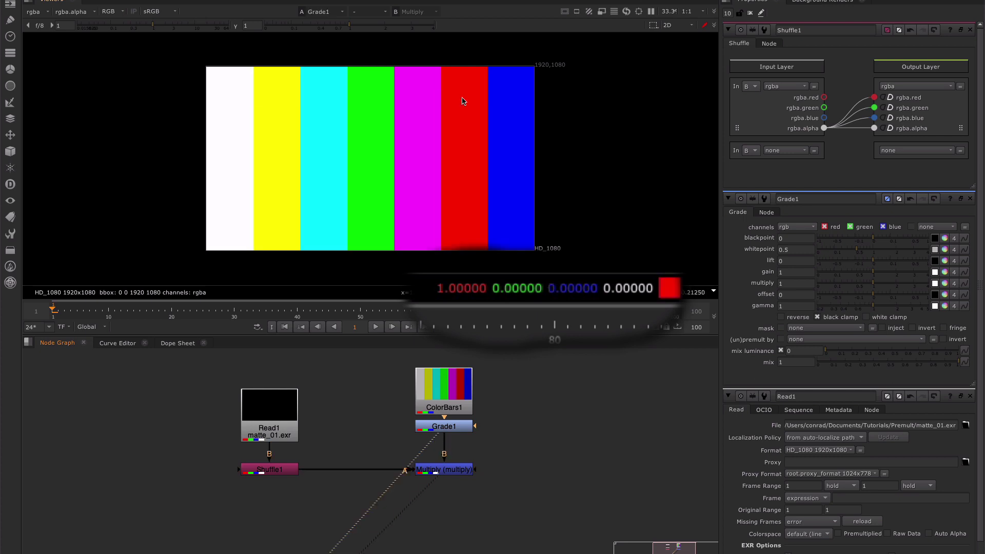
{"action": "key", "text": "1"}
{"action": "key", "text": "1"}
{"action": "key", "text": "1"}
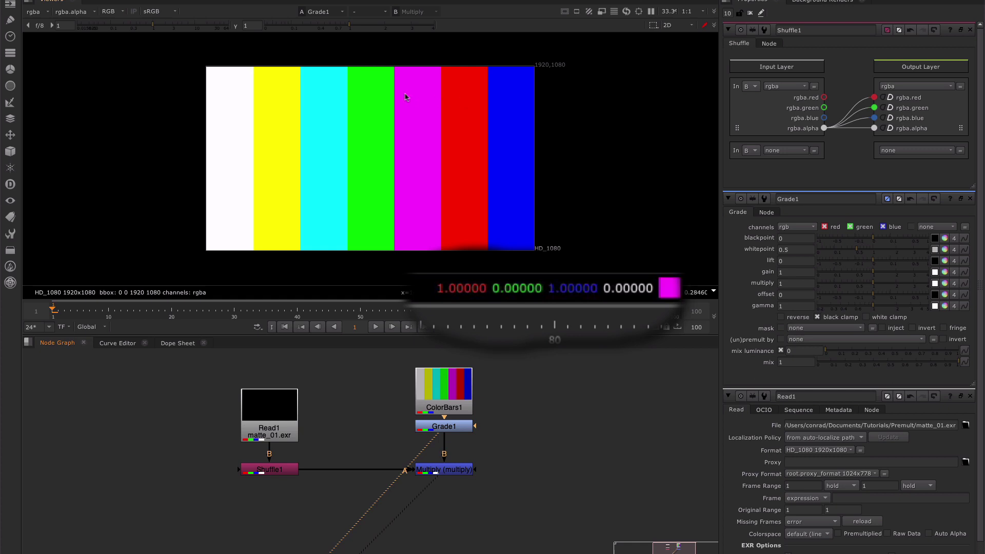
{"action": "key", "text": "1"}
{"action": "key", "text": "1"}
{"action": "key", "text": "1"}
{"action": "key", "text": "1"}
{"action": "key", "text": "1"}
{"action": "key", "text": "1"}
{"action": "key", "text": "1"}
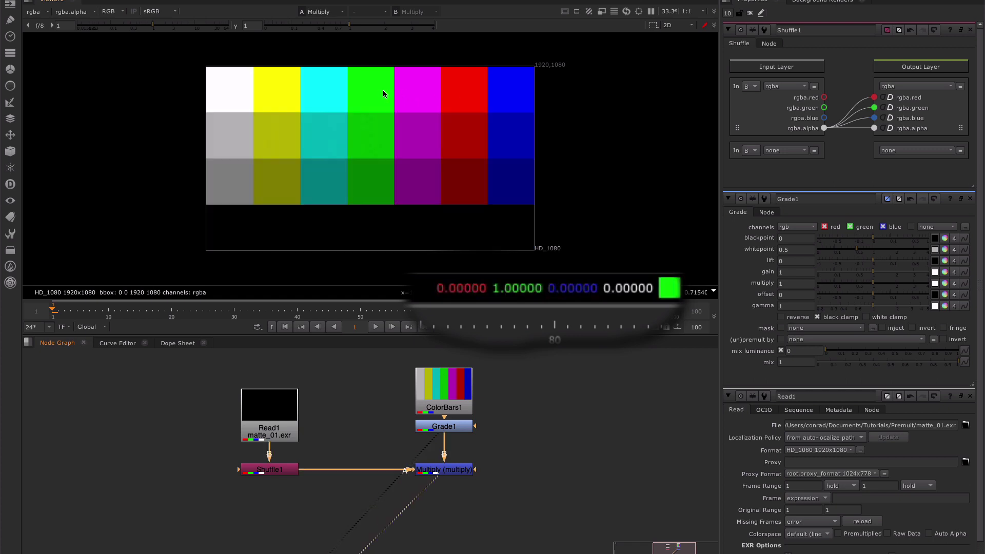
{"action": "key", "text": "1"}
{"action": "key", "text": "1"}
{"action": "key", "text": "1"}
{"action": "key", "text": "1"}
{"action": "key", "text": "1"}
{"action": "key", "text": "1"}
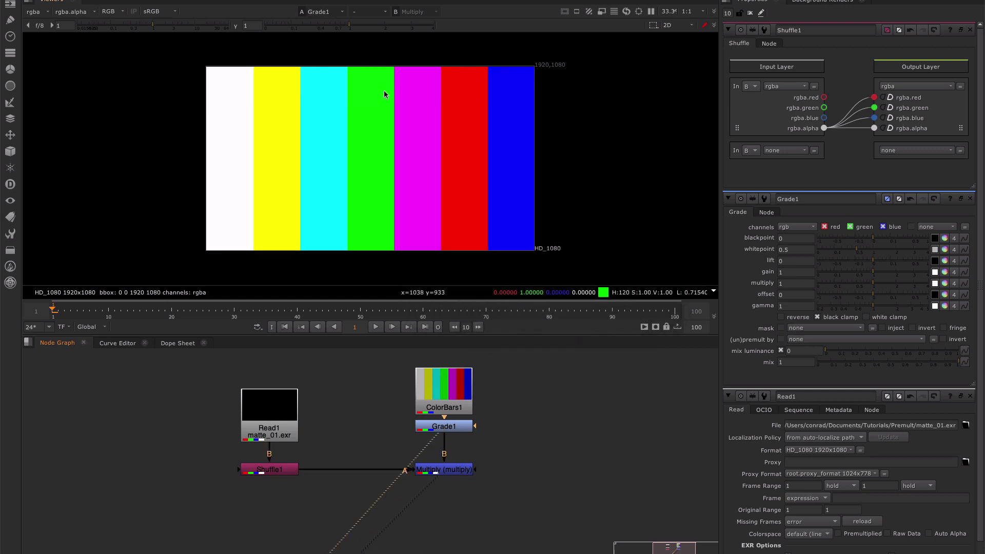
{"action": "key", "text": "2"}
{"action": "key", "text": "1"}
{"action": "key", "text": "2"}
{"action": "key", "text": "1"}
{"action": "key", "text": "2"}
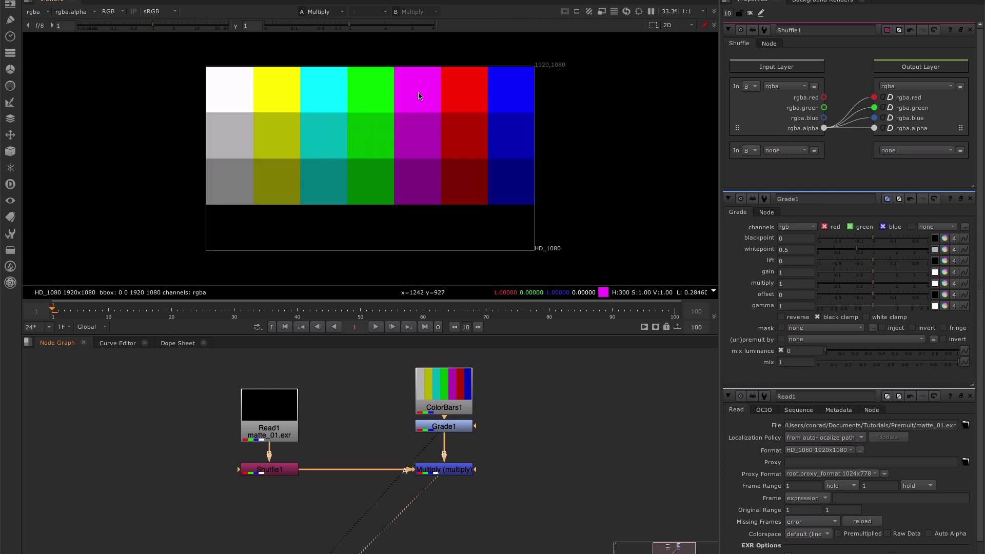
{"action": "key", "text": "1"}
{"action": "key", "text": "2"}
{"action": "key", "text": "1"}
{"action": "key", "text": "2"}
{"action": "key", "text": "1"}
{"action": "key", "text": "2"}
{"action": "key", "text": "1"}
{"action": "key", "text": "2"}
{"action": "key", "text": "1"}
{"action": "key", "text": "2"}
{"action": "key", "text": "1"}
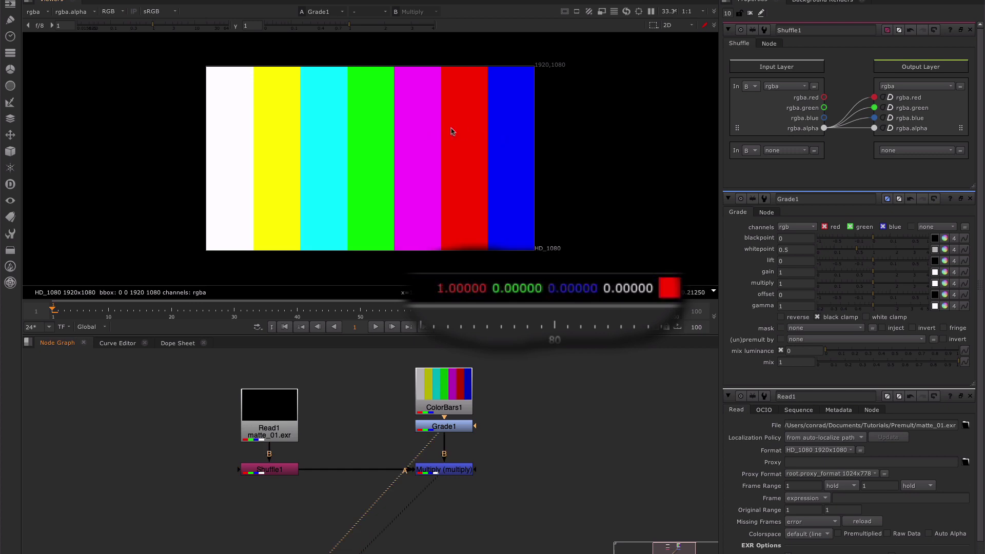
{"action": "key", "text": "2"}
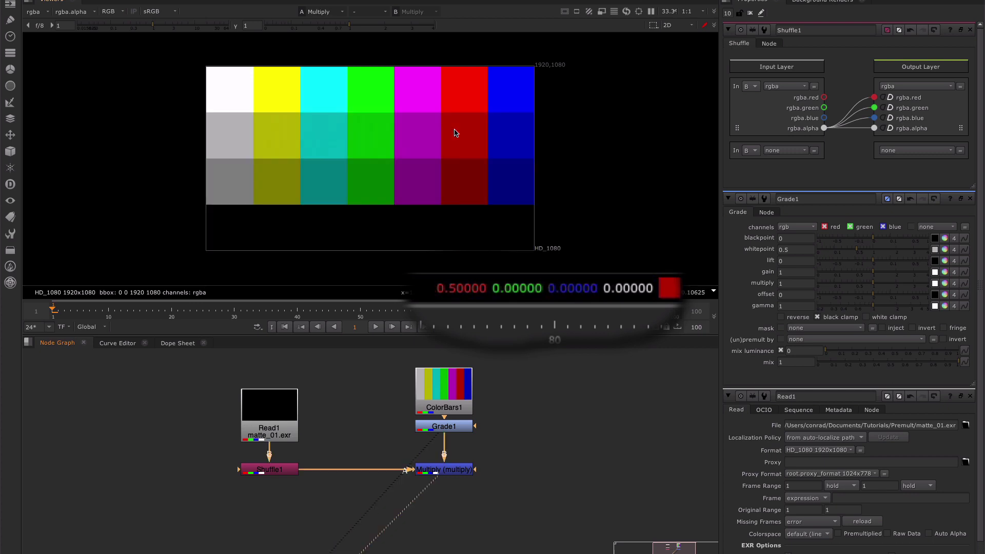
- Switch the viewer repeatedly between Grade1 and Multiply to compare pixel values of the red bar in the second matte row
{"action": "key", "text": "1"}
{"action": "key", "text": "2"}
{"action": "key", "text": "1"}
{"action": "key", "text": "2"}
{"action": "key", "text": "1"}
{"action": "key", "text": "2"}
{"action": "key", "text": "1"}
{"action": "key", "text": "2"}
{"action": "key", "text": "1"}
{"action": "key", "text": "2"}
{"action": "key", "text": "1"}
{"action": "key", "text": "2"}
{"action": "key", "text": "1"}
{"action": "key", "text": "2"}
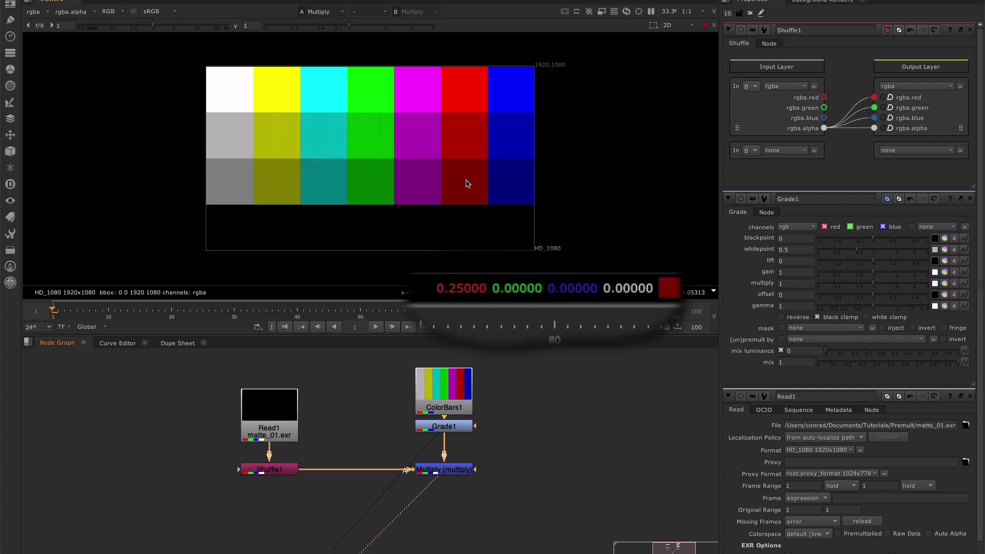
- Compare Grade1 and Multiply pixel values by alternating the viewer over the red bar's third matte row and the black bottom row
{"action": "key", "text": "1"}
{"action": "key", "text": "2"}
{"action": "key", "text": "1"}
{"action": "key", "text": "2"}
{"action": "key", "text": "1"}
{"action": "key", "text": "2"}
{"action": "key", "text": "1"}
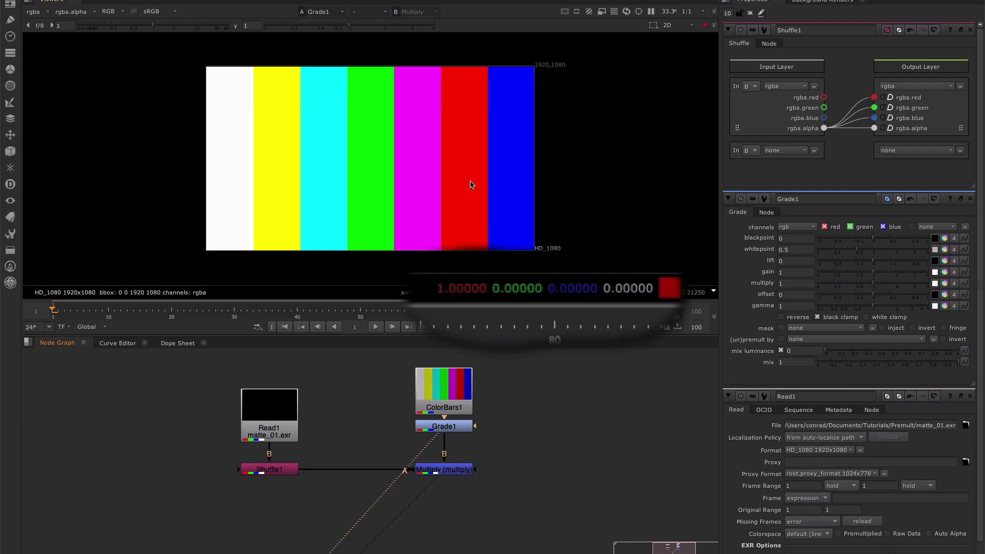
{"action": "key", "text": "2"}
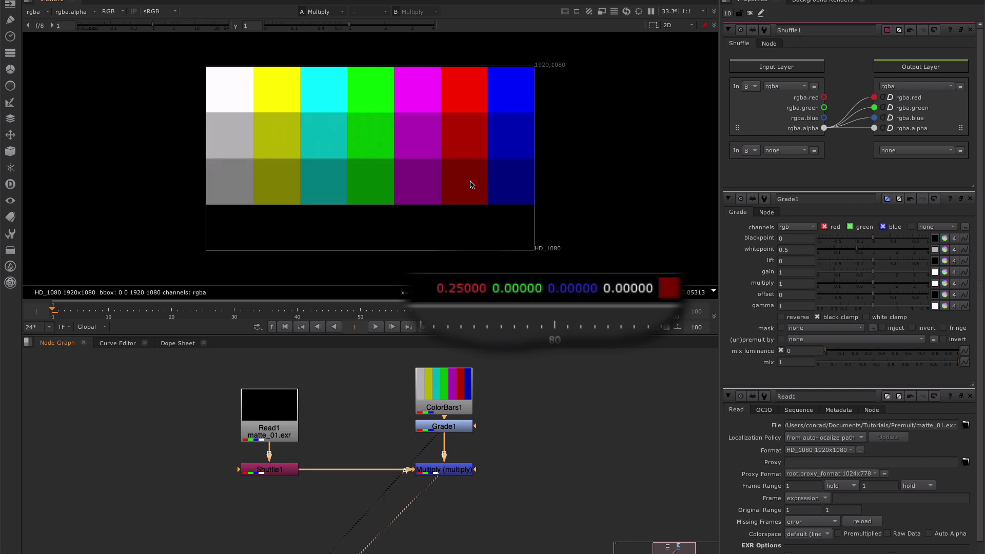
{"action": "key", "text": "1"}
{"action": "key", "text": "2"}
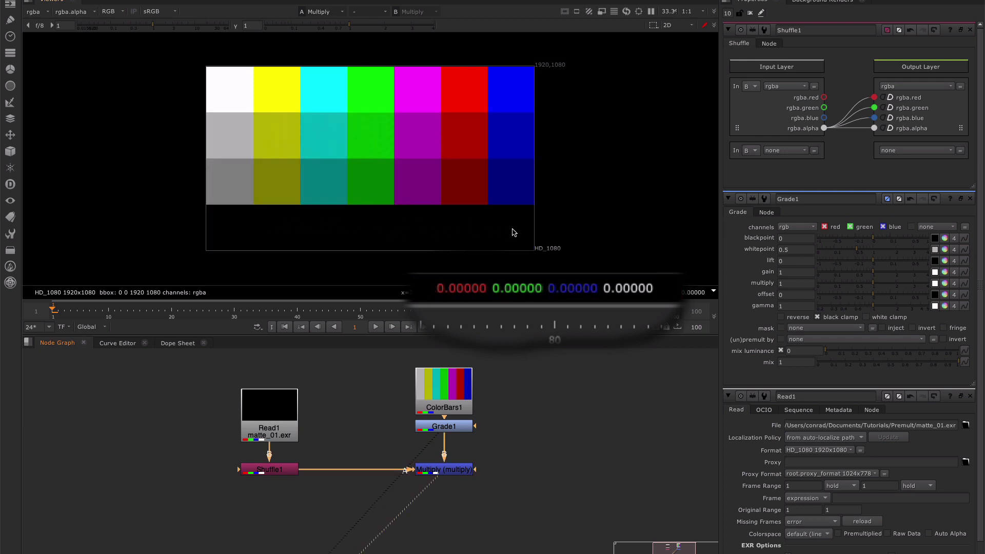
{"action": "key", "text": "1"}
{"action": "key", "text": "2"}
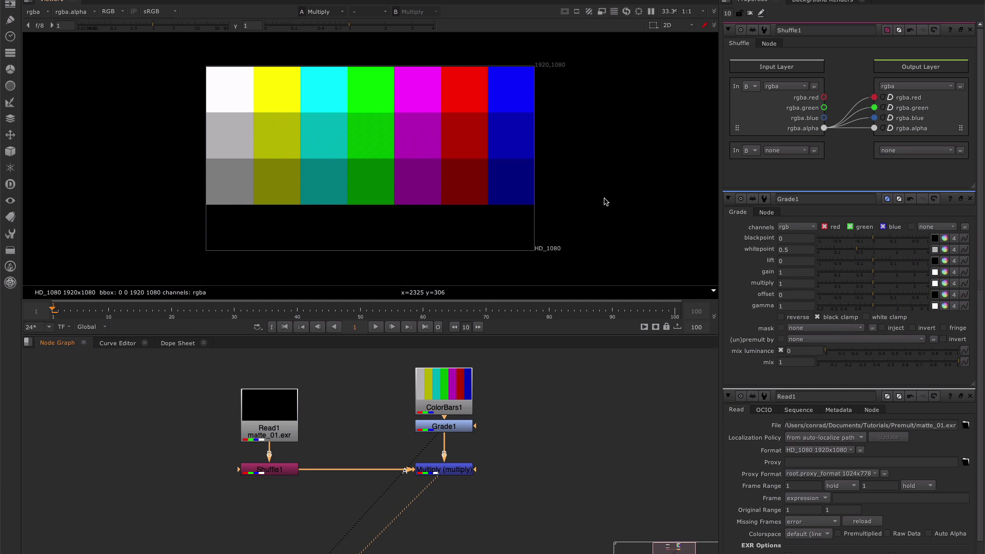
- View the alpha channel of the Multiply output and of the Grade1 output
{"action": "key", "text": "a"}
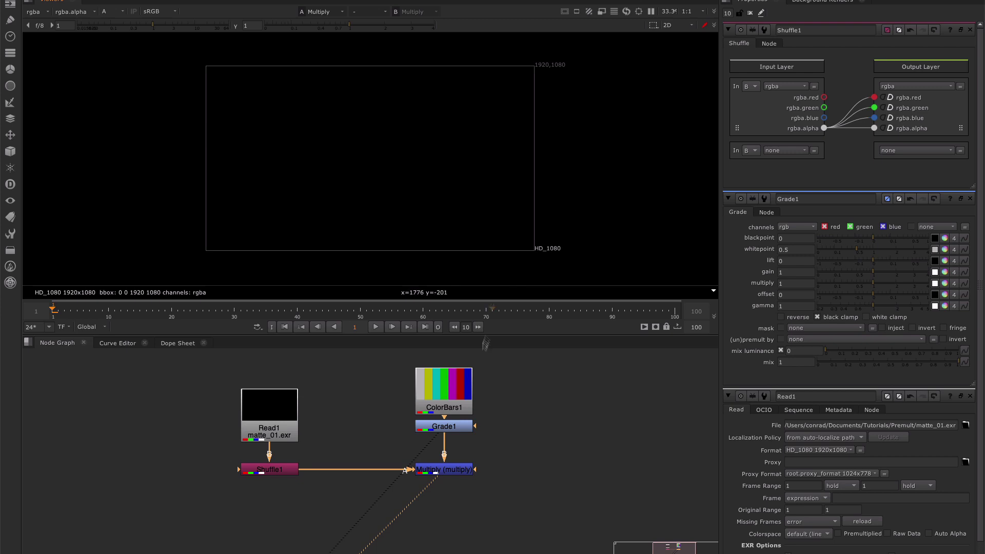
{"action": "left_click", "coordinate": [444, 426]}
{"action": "key", "text": "1"}
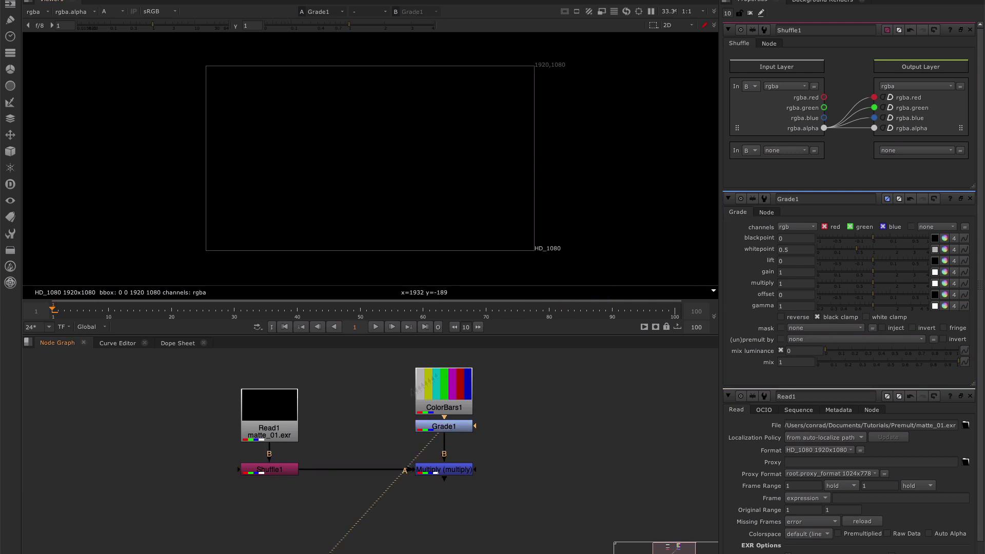
- Add a Copy node fed by Shuffle1, insert it below Multiply, and view its alpha and color channels
{"action": "left_click", "coordinate": [270, 473]}
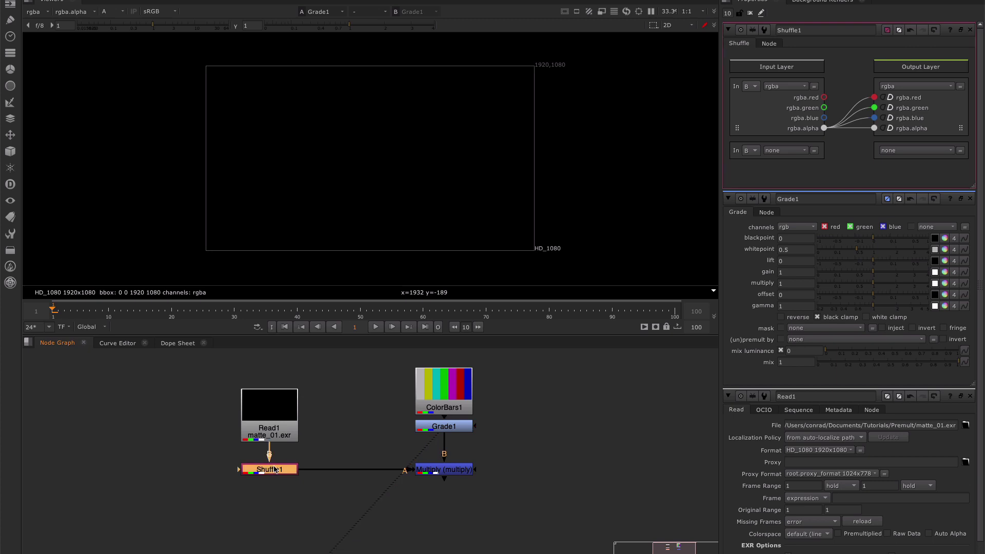
{"action": "key", "text": "k"}
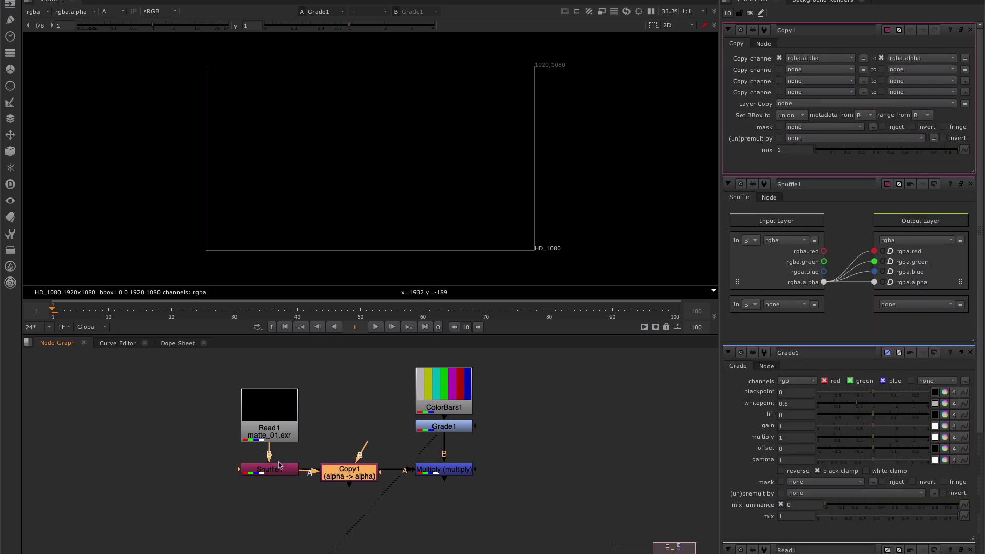
{"action": "left_click_drag", "start_coordinate": [339, 471], "coordinate": [446, 471]}
{"action": "left_click_drag", "start_coordinate": [442, 530], "coordinate": [442, 511]}
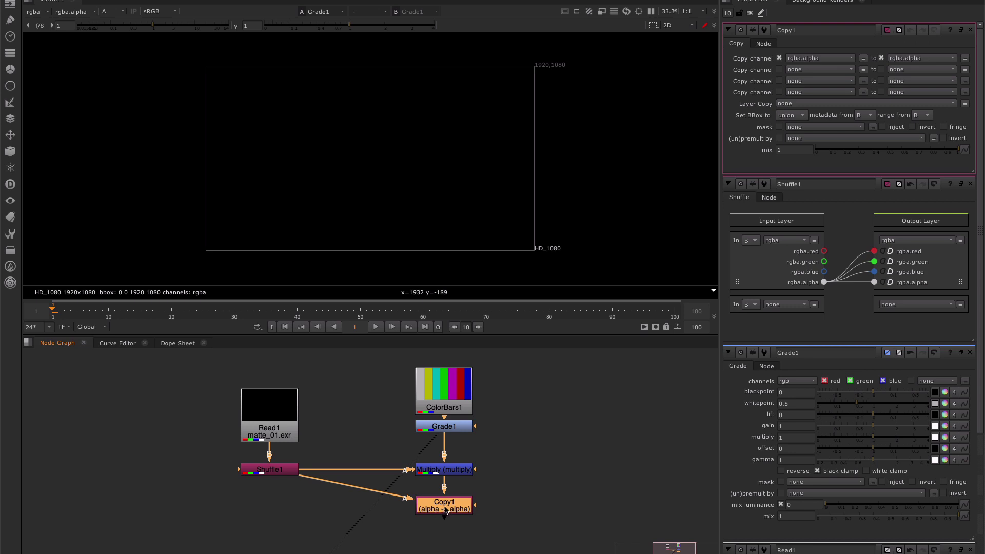
{"action": "key", "text": "1"}
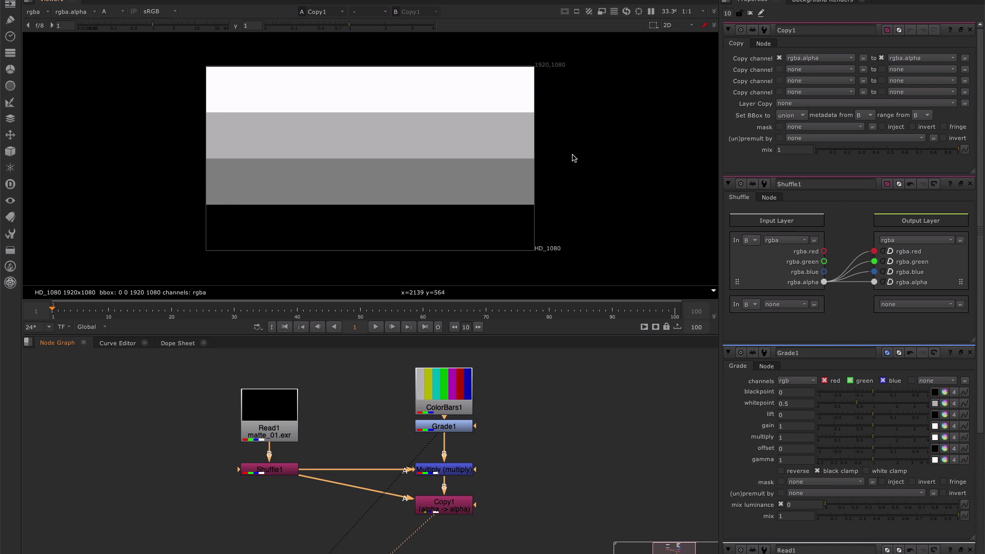
{"action": "key", "text": "a"}
{"action": "mouse_move", "coordinate": [574, 158]}
{"action": "left_mouse_down", "text": "ctrl"}
{"action": "mouse_move", "coordinate": [523, 158]}
{"action": "mouse_move", "coordinate": [450, 92]}
{"action": "mouse_move", "coordinate": [418, 187]}
{"action": "mouse_move", "coordinate": [384, 100]}
{"action": "mouse_move", "coordinate": [424, 187]}
{"action": "mouse_move", "coordinate": [547, 143]}
{"action": "mouse_move", "coordinate": [579, 153]}
{"action": "left_mouse_up", "text": "ctrl"}
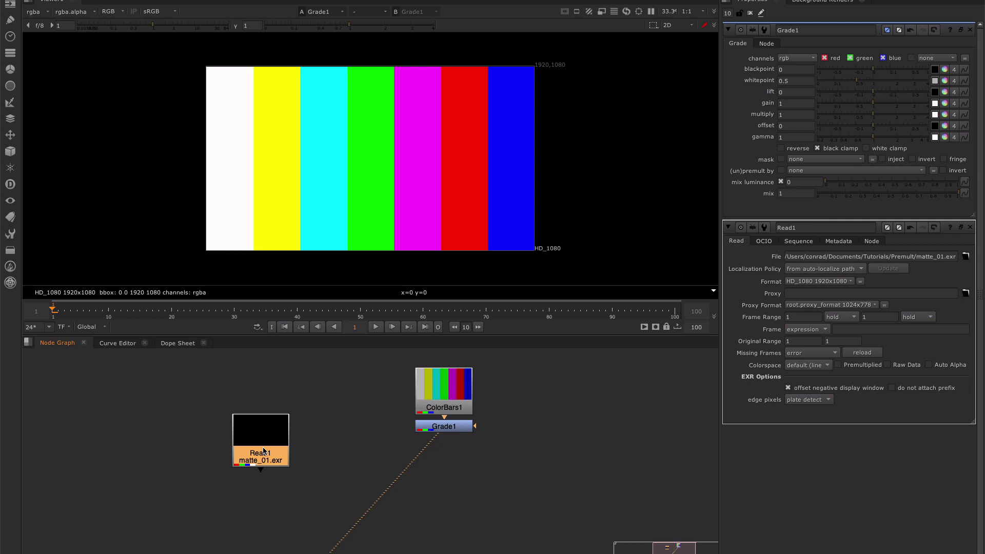
- Move the matte_01.exr Read node slightly lower and view its color and alpha channels
{"action": "left_click_drag", "start_coordinate": [263, 451], "coordinate": [263, 460]}
{"action": "key", "text": "1"}
{"action": "left_click", "coordinate": [330, 350]}
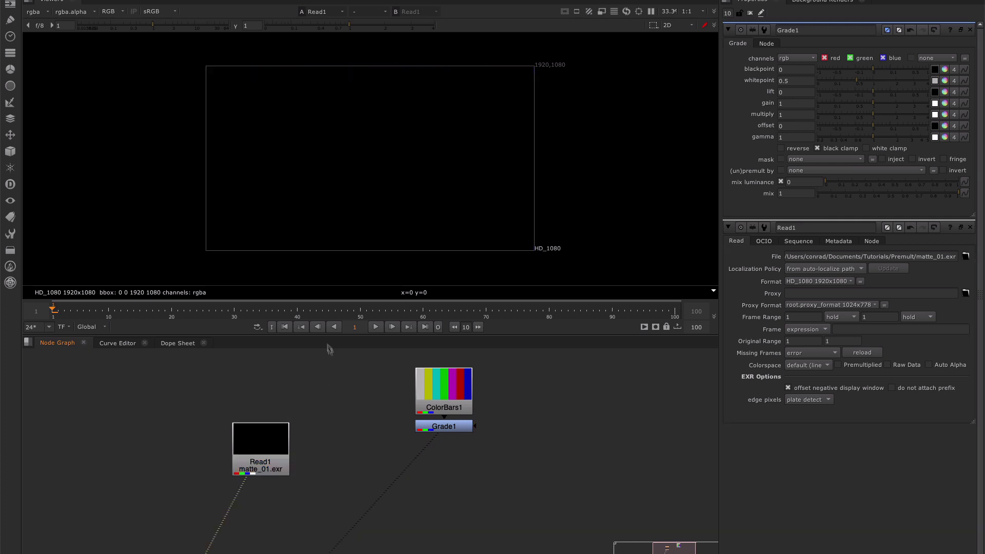
{"action": "key", "text": "a"}
{"action": "key", "text": "a"}
{"action": "left_click_drag", "start_coordinate": [273, 453], "coordinate": [274, 463]}
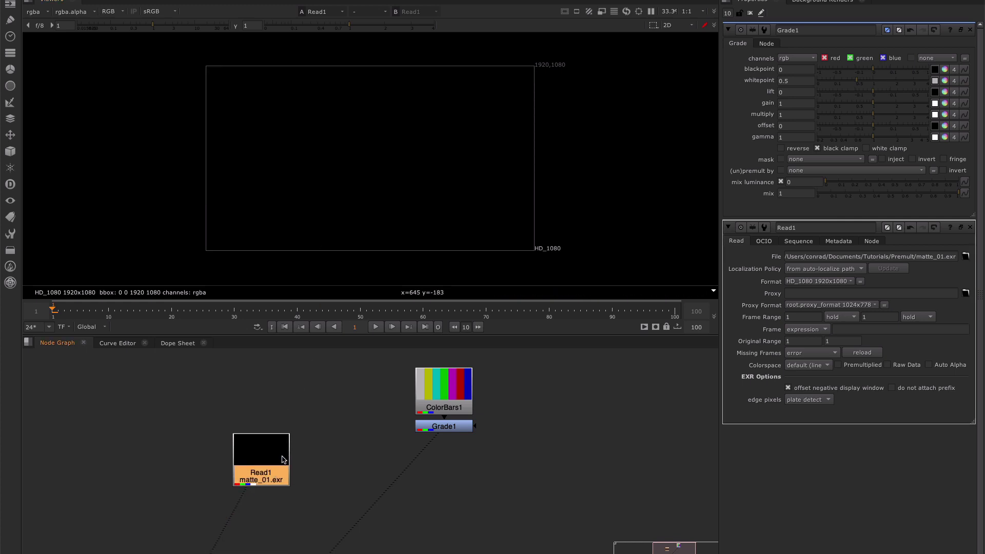
- Add a Copy node to the matte_01.exr Read node and connect it beneath Grade1 to copy the matte's alpha
{"action": "key", "text": "k"}
{"action": "left_click_drag", "start_coordinate": [343, 464], "coordinate": [448, 464]}
{"action": "left_click", "coordinate": [492, 421]}
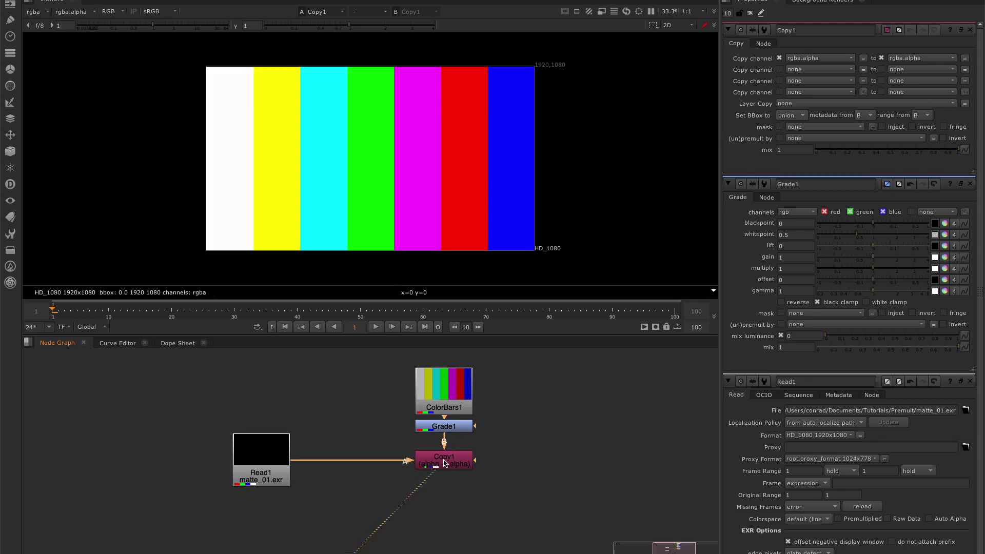
- Toggle the viewer between the alpha and RGB channels of the Copy1 output to compare them
{"action": "key", "text": "a"}
{"action": "key", "text": "a"}
{"action": "key", "text": "a"}
{"action": "key", "text": "a"}
{"action": "key", "text": "a"}
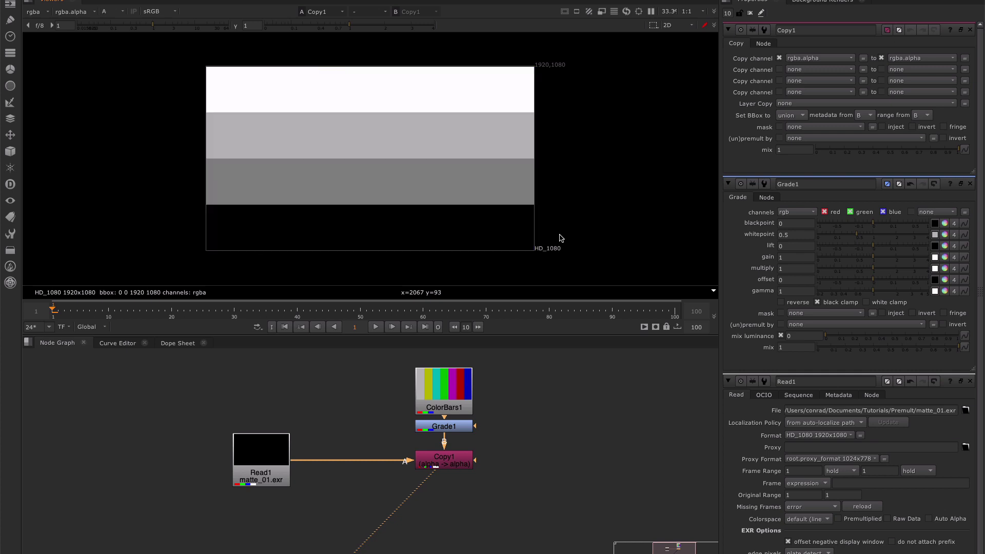
{"action": "key", "text": "a"}
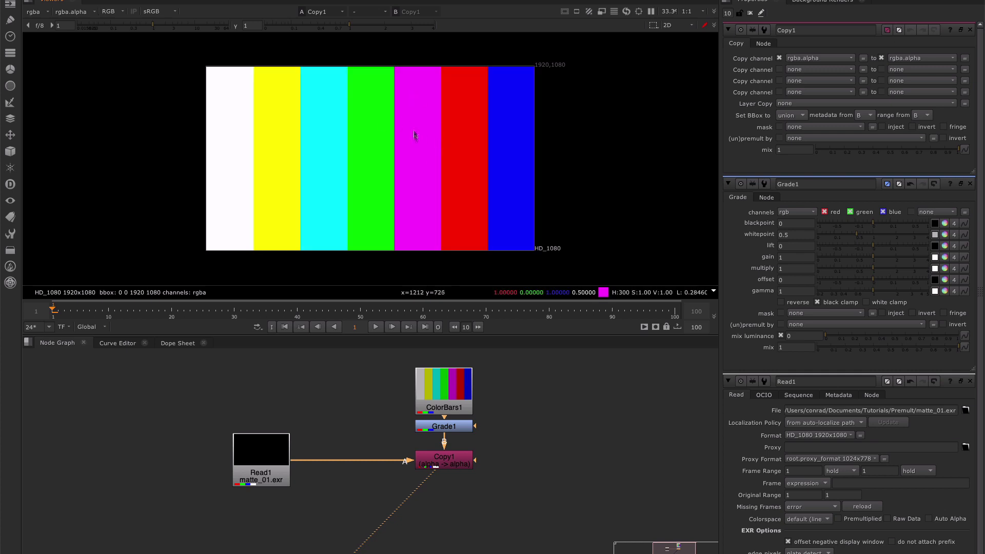
- Add a Premult node after Copy1 and place it slightly lower with a gap beneath the Copy node
{"action": "left_click", "coordinate": [454, 462]}
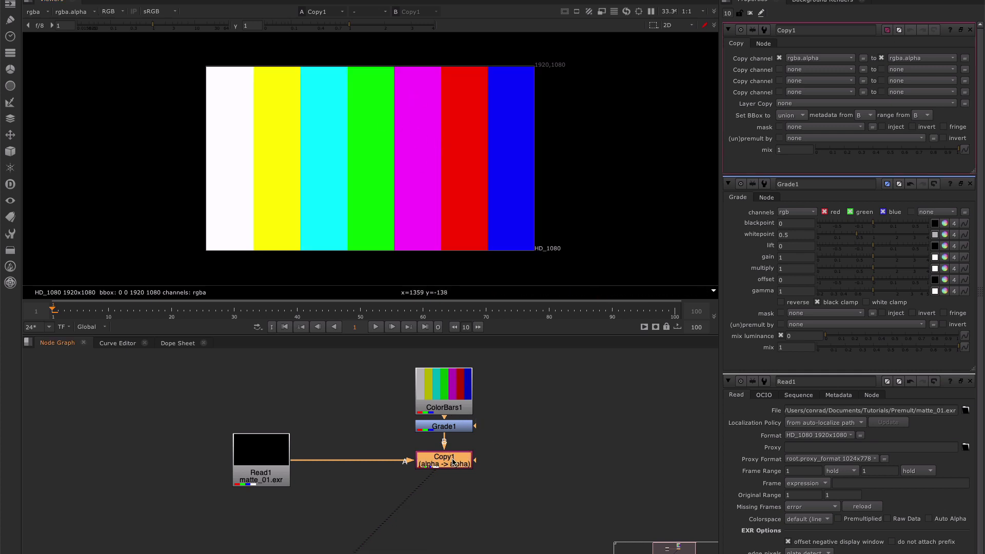
{"action": "key", "text": "Tab"}
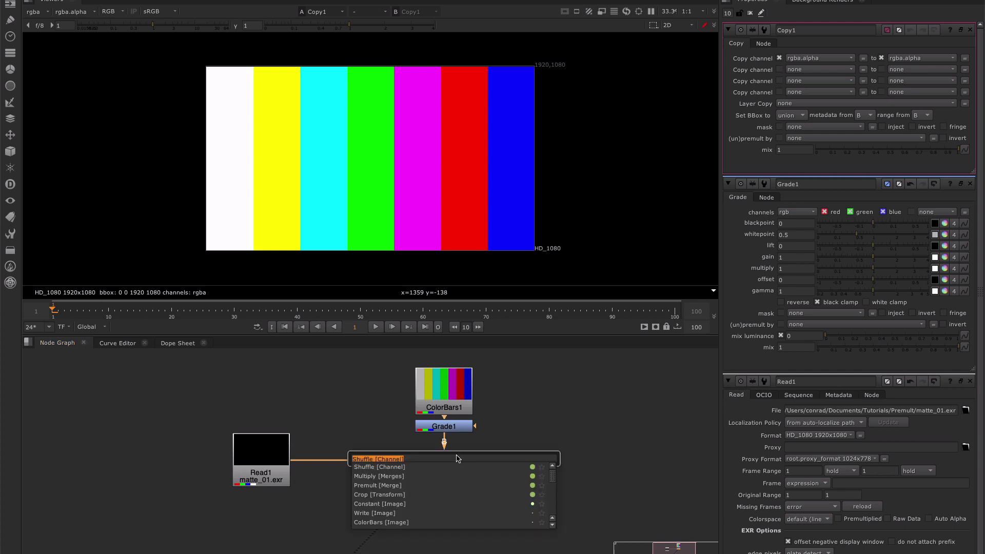
{"action": "type", "text": "pre"}
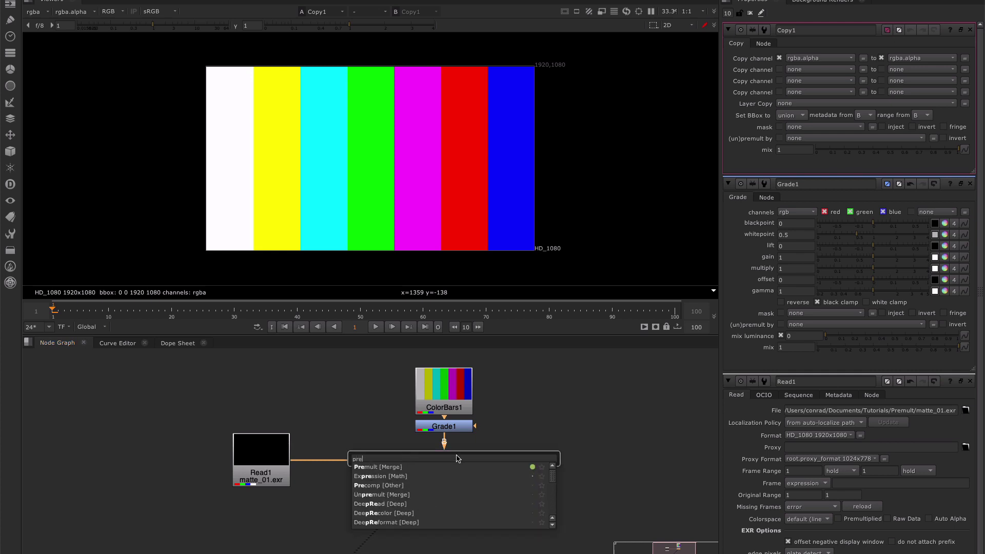
{"action": "key", "text": "Return"}
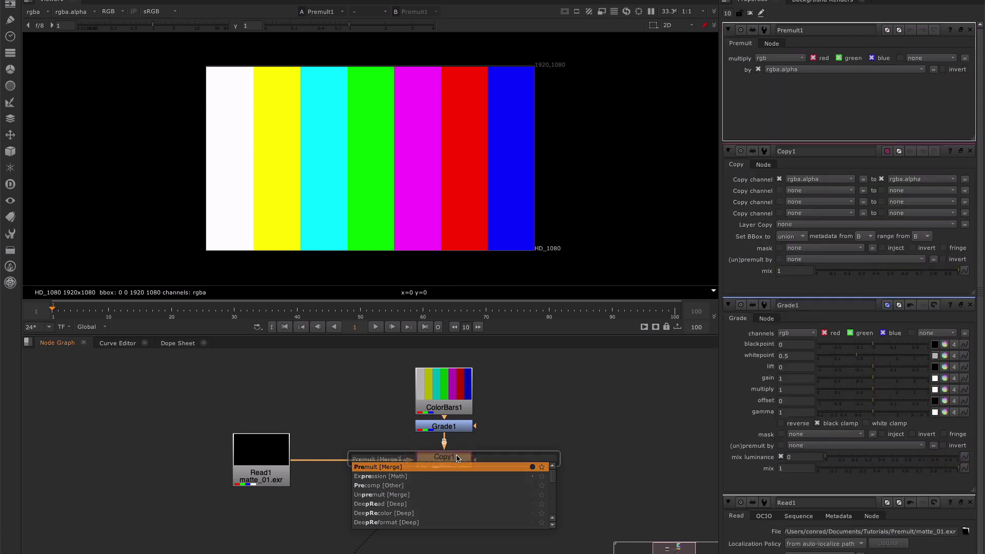
{"action": "left_click_drag", "start_coordinate": [430, 486], "coordinate": [430, 495]}
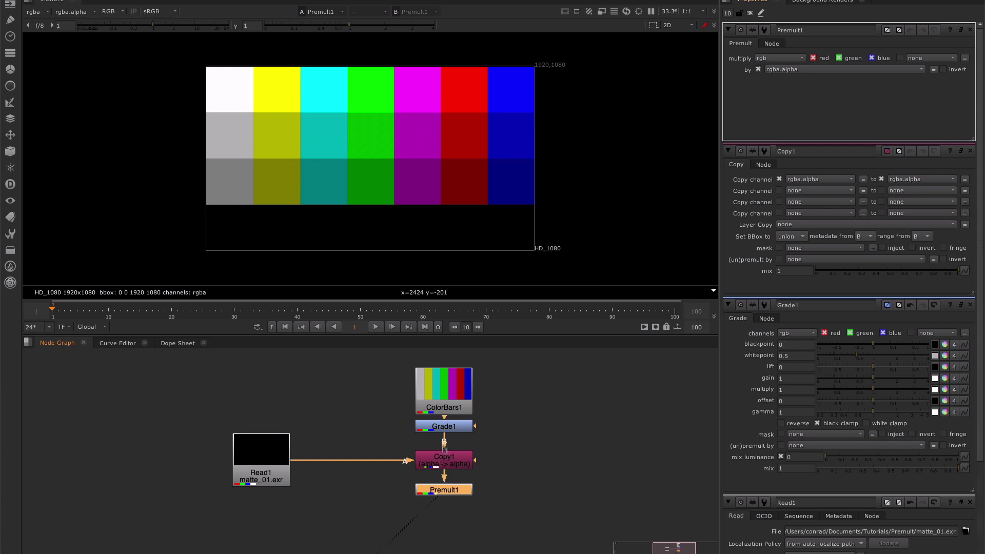
{"action": "left_click_drag", "start_coordinate": [445, 492], "coordinate": [445, 501]}
{"action": "left_click", "coordinate": [508, 452]}
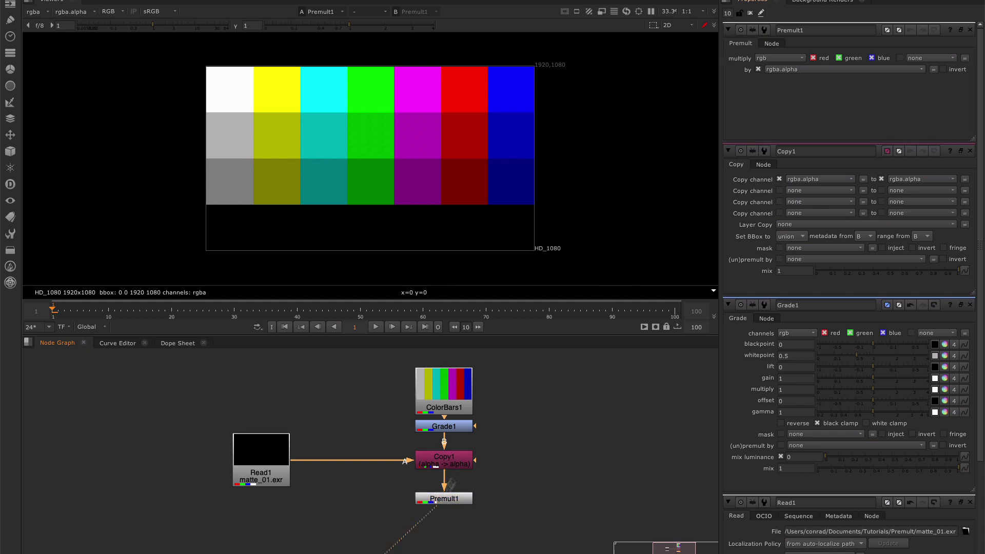
- Check the alpha and color channels of the Premult1 output and box-select the Copy and Premult nodes
{"action": "key", "text": "a"}
{"action": "key", "text": "a"}
{"action": "left_click_drag", "start_coordinate": [390, 445], "coordinate": [500, 521]}
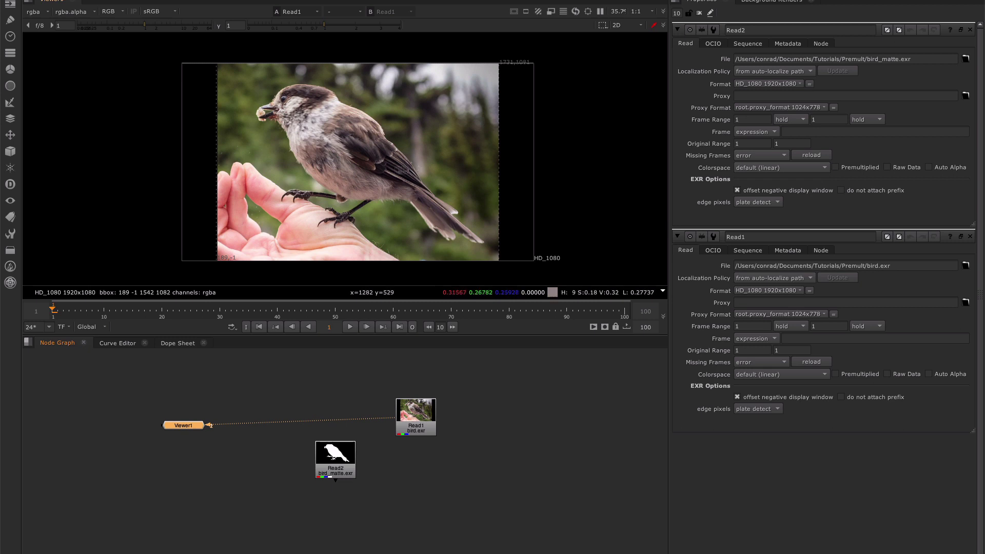
- View the alpha channel of the bird_matte.exr Read node and shift that node slightly away from the bird image
{"action": "left_click", "coordinate": [332, 471]}
{"action": "key", "text": "2"}
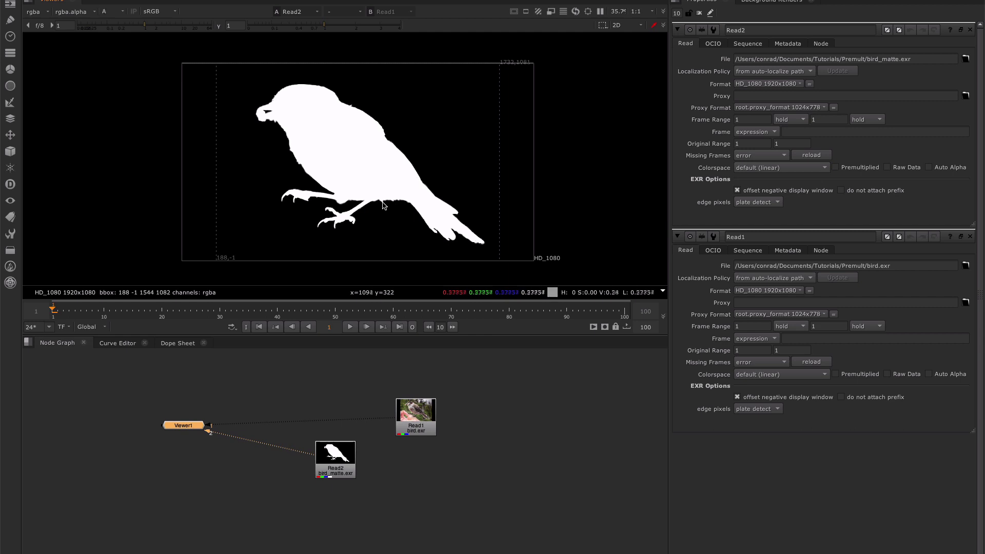
{"action": "left_click", "coordinate": [331, 459]}
{"action": "left_click_drag", "start_coordinate": [331, 458], "coordinate": [326, 461]}
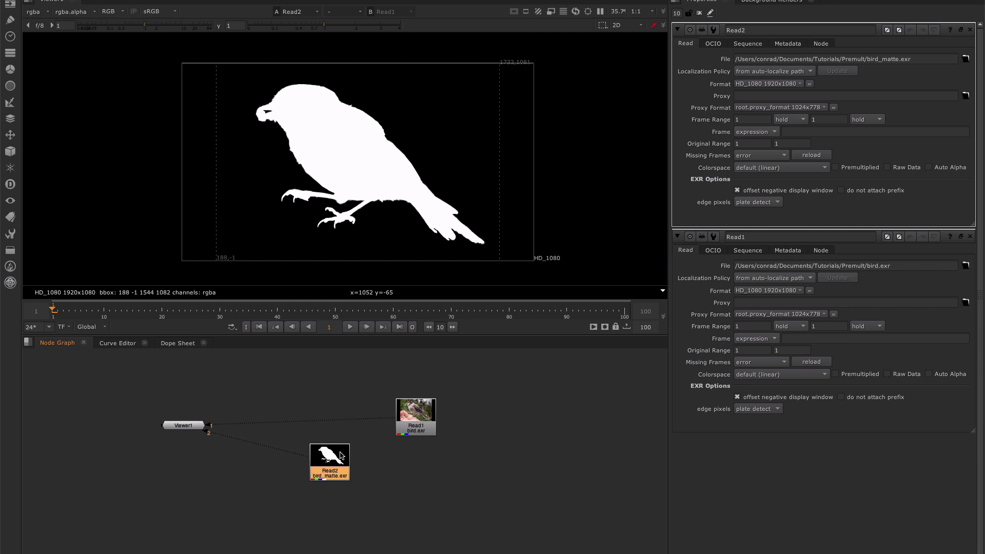
- Add a Copy node to the bird matte and connect it beneath the bird.exr Read node to transfer the alpha
{"action": "key", "text": "k"}
{"action": "left_click_drag", "start_coordinate": [370, 459], "coordinate": [416, 424]}
{"action": "left_click_drag", "start_coordinate": [415, 470], "coordinate": [420, 469]}
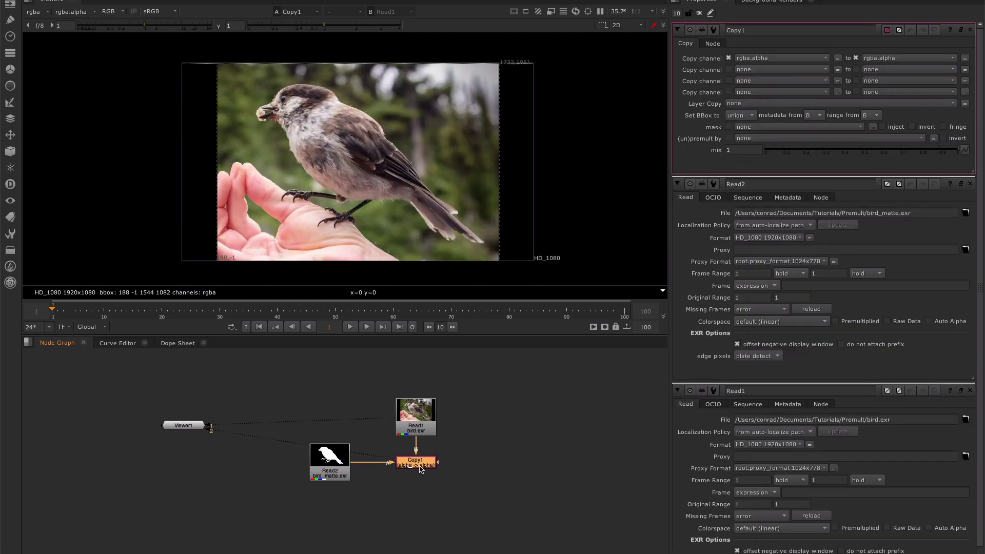
- Compare the alpha channel of the original bird image with the alpha and RGB channels of the Copy1 output
{"action": "left_click", "coordinate": [416, 429]}
{"action": "key", "text": "1"}
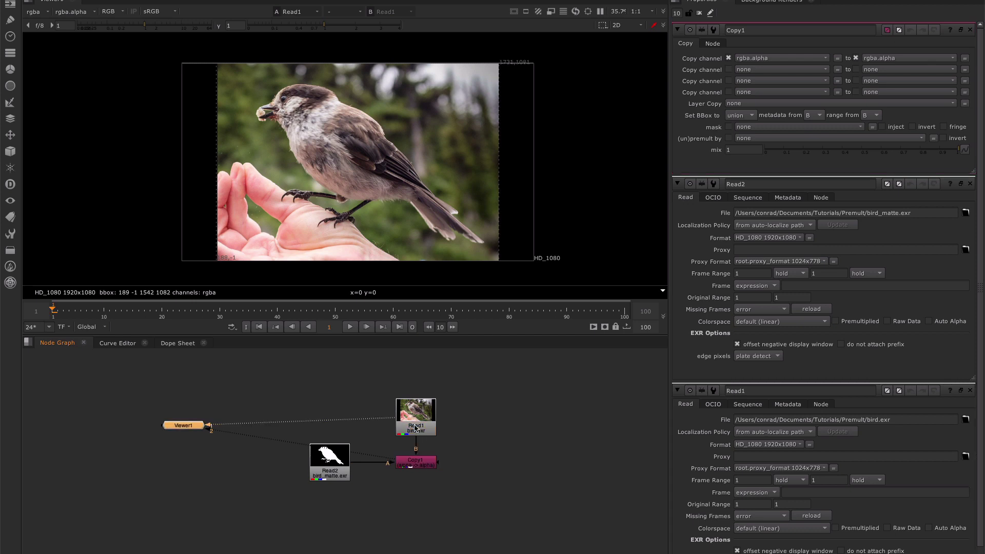
{"action": "key", "text": "a"}
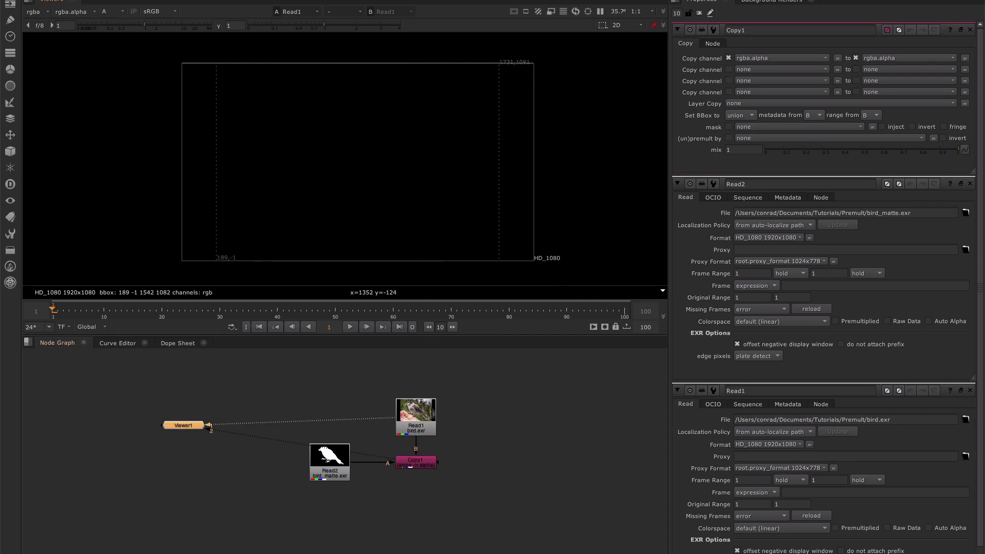
{"action": "left_click", "coordinate": [422, 463]}
{"action": "key", "text": "1"}
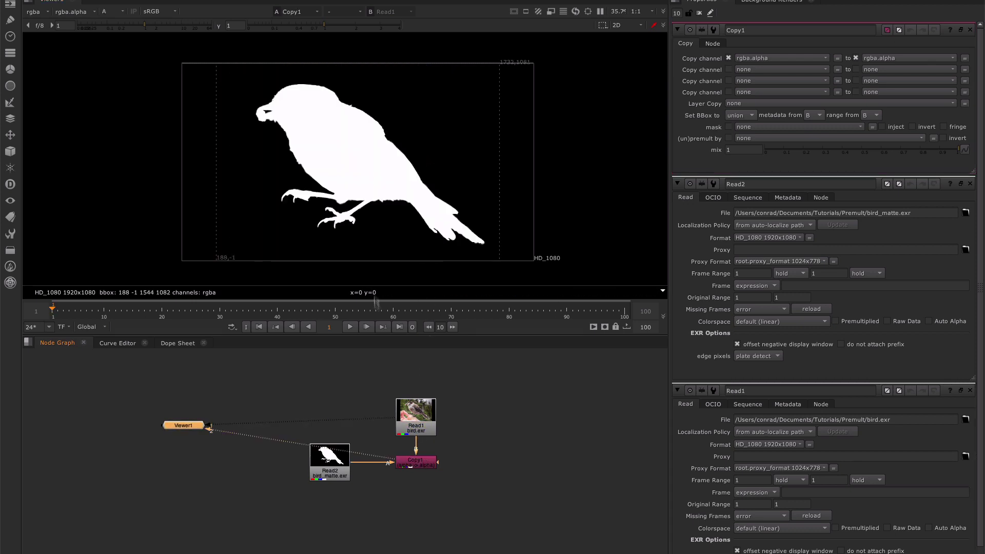
{"action": "key", "text": "a"}
{"action": "key", "text": "a"}
{"action": "key", "text": "a"}
{"action": "key", "text": "a"}
{"action": "key", "text": "a"}
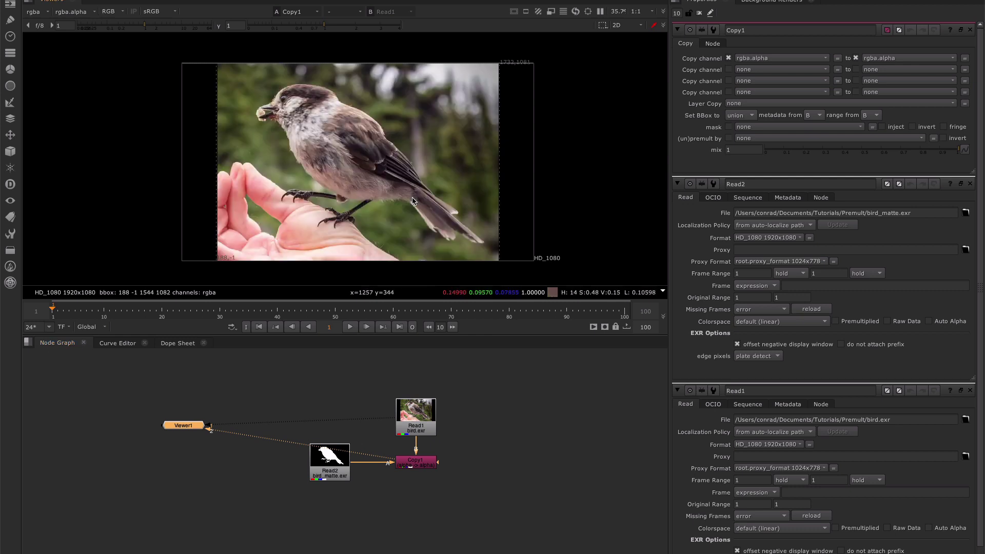
- Add a Premult node below the bird's Copy node and view the premultiplied bird
{"action": "left_click", "coordinate": [416, 471]}
{"action": "key", "text": "Tab"}
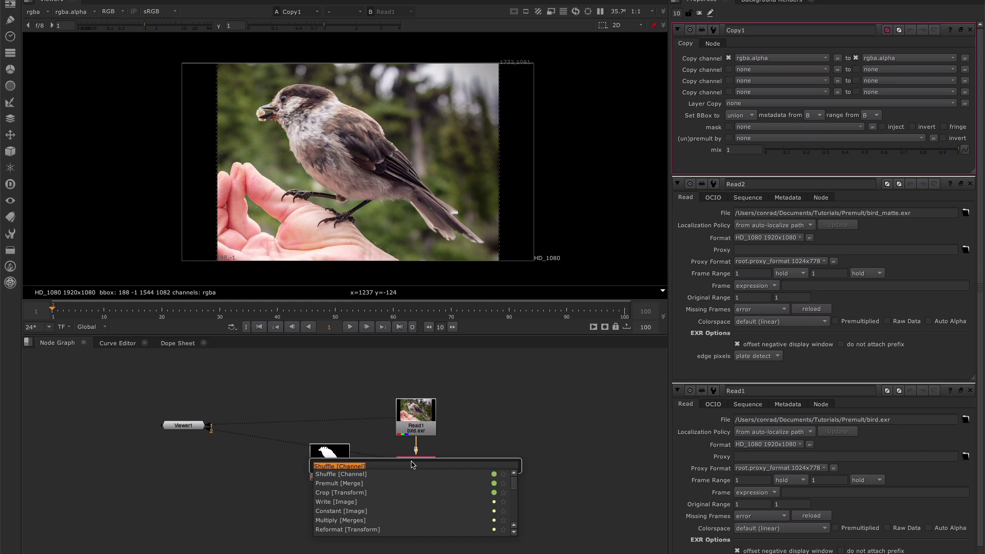
{"action": "type", "text": "premul"}
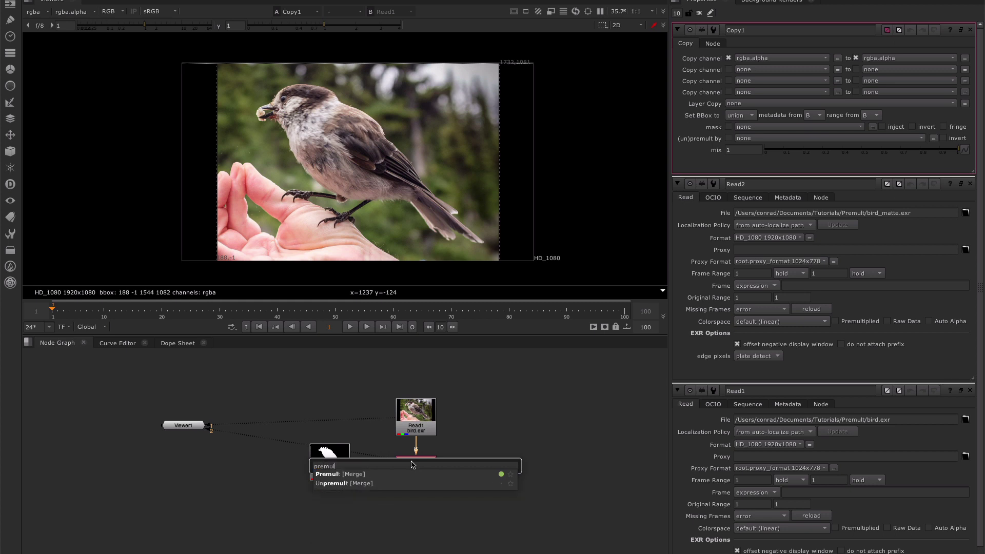
{"action": "key", "text": "Return"}
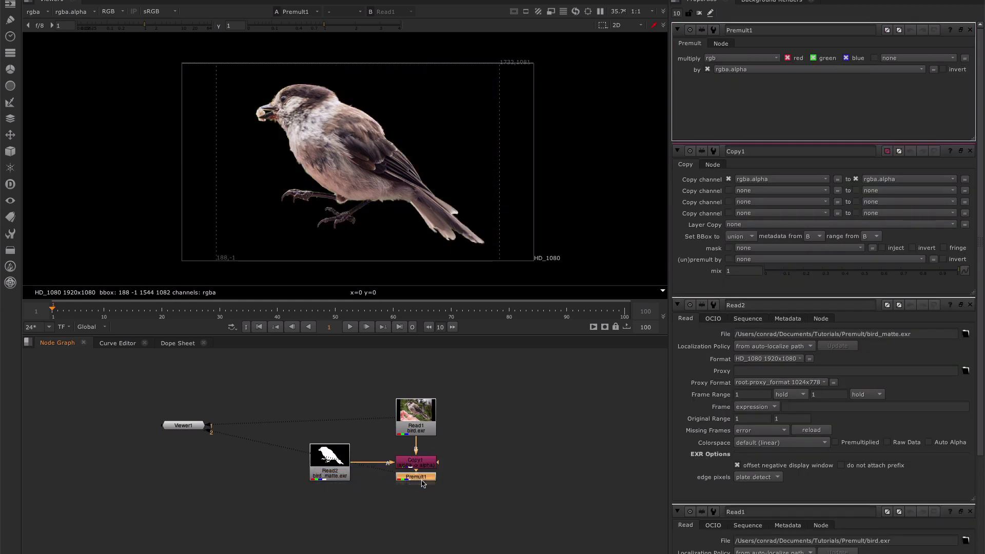
{"action": "key", "text": "1"}
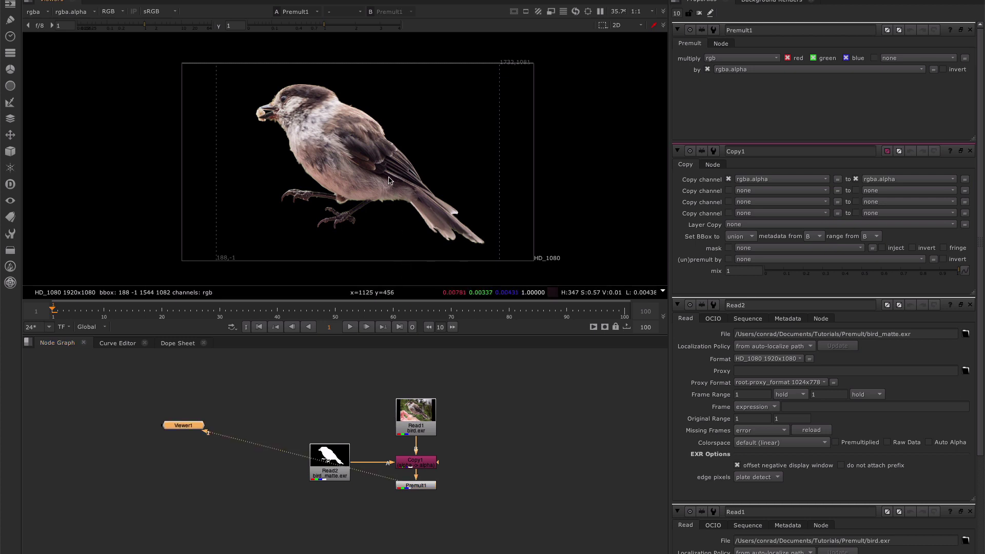
- Compare the original bird image from Read1 with the Premult1 output by alternating between them in the viewer
{"action": "left_click", "coordinate": [414, 409]}
{"action": "key", "text": "2"}
{"action": "key", "text": "1"}
{"action": "key", "text": "2"}
{"action": "key", "text": "1"}
{"action": "key", "text": "2"}
{"action": "key", "text": "1"}
{"action": "key", "text": "2"}
{"action": "key", "text": "1"}
{"action": "key", "text": "2"}
{"action": "key", "text": "1"}
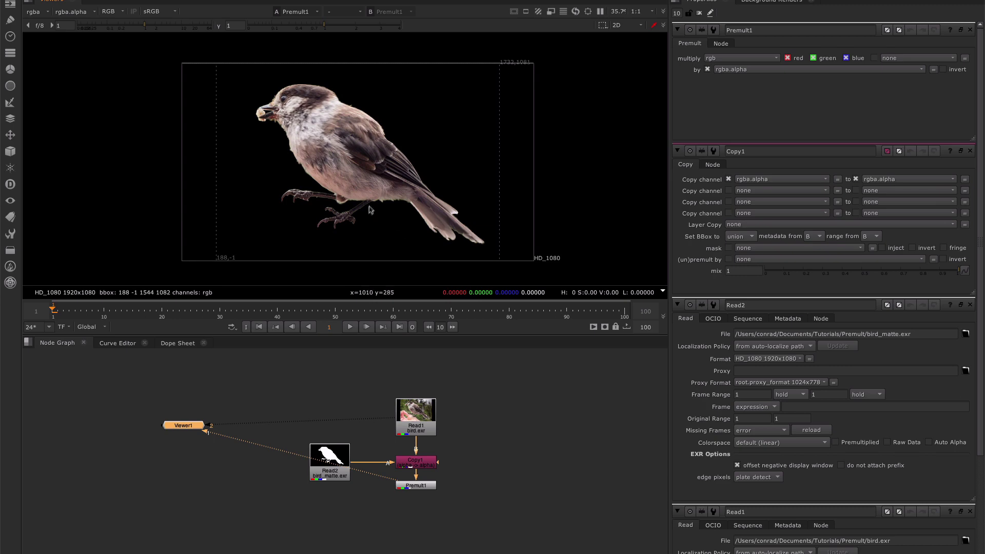
- Examine the bird's wing feathers closely, comparing pixel values inside the matte between Read1 and Premult1
{"action": "scroll", "coordinate": [474, 136], "scroll_direction": "up", "scroll_amount": 6}
{"action": "middle_click_drag", "start_coordinate": [474, 136], "coordinate": [385, 164]}
{"action": "scroll", "coordinate": [380, 166], "scroll_direction": "up", "scroll_amount": 1}
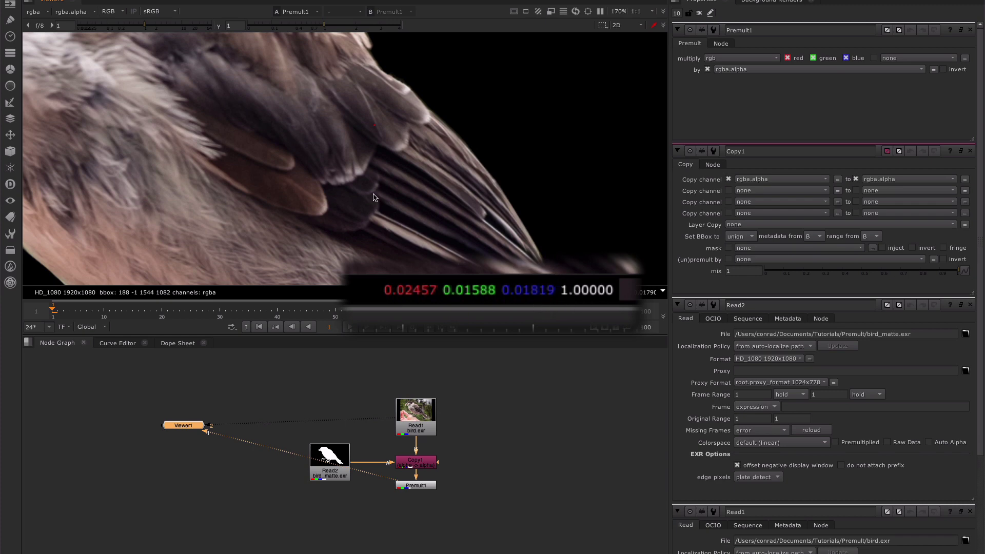
{"action": "key", "text": "2"}
{"action": "key", "text": "1"}
{"action": "key", "text": "2"}
{"action": "key", "text": "1"}
{"action": "key", "text": "2"}
{"action": "key", "text": "1"}
{"action": "key", "text": "2"}
{"action": "key", "text": "1"}
{"action": "key", "text": "2"}
{"action": "key", "text": "1"}
{"action": "key", "text": "2"}
{"action": "key", "text": "1"}
{"action": "key", "text": "2"}
{"action": "key", "text": "1"}
{"action": "key", "text": "2"}
{"action": "key", "text": "1"}
{"action": "key", "text": "2"}
{"action": "key", "text": "1"}
- Compare the RGBA values of a sampled background pixel beside the wing between Read1 and Premult1
{"action": "key", "text": "2"}
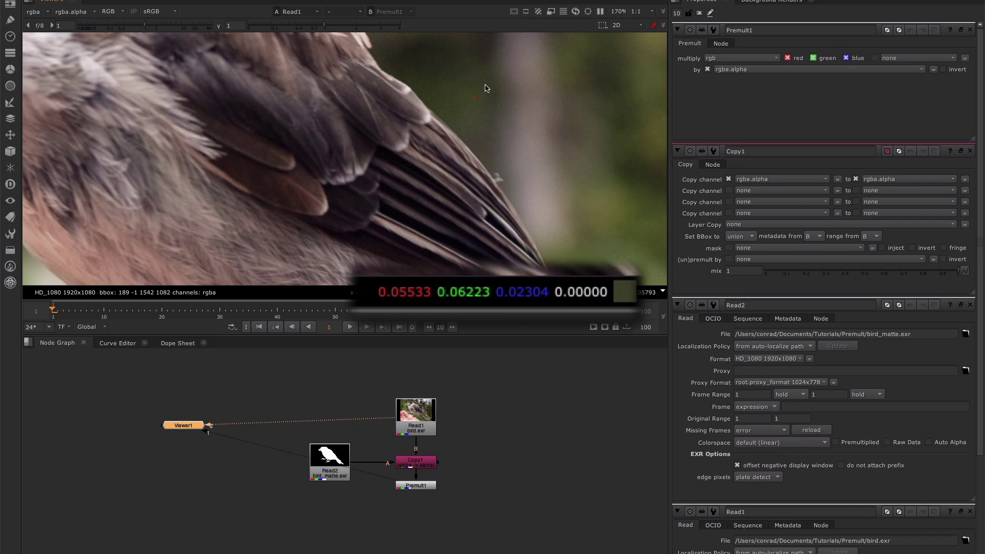
{"action": "key", "text": "1"}
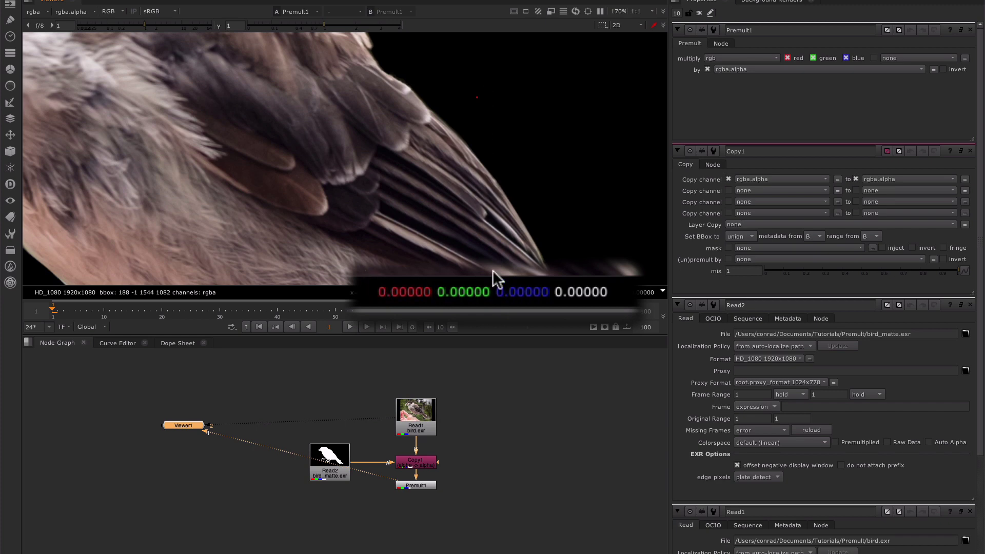
{"action": "key", "text": "2"}
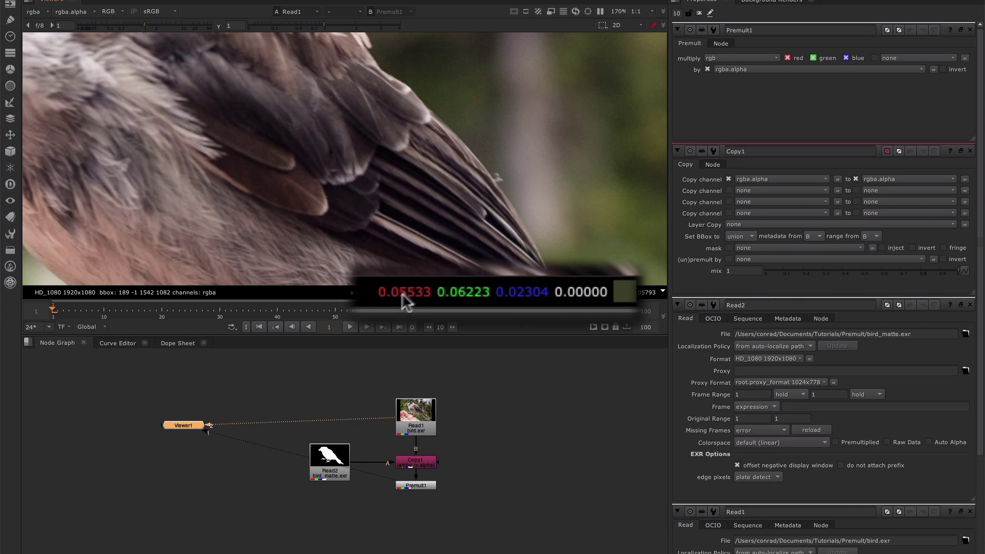
{"action": "key", "text": "1"}
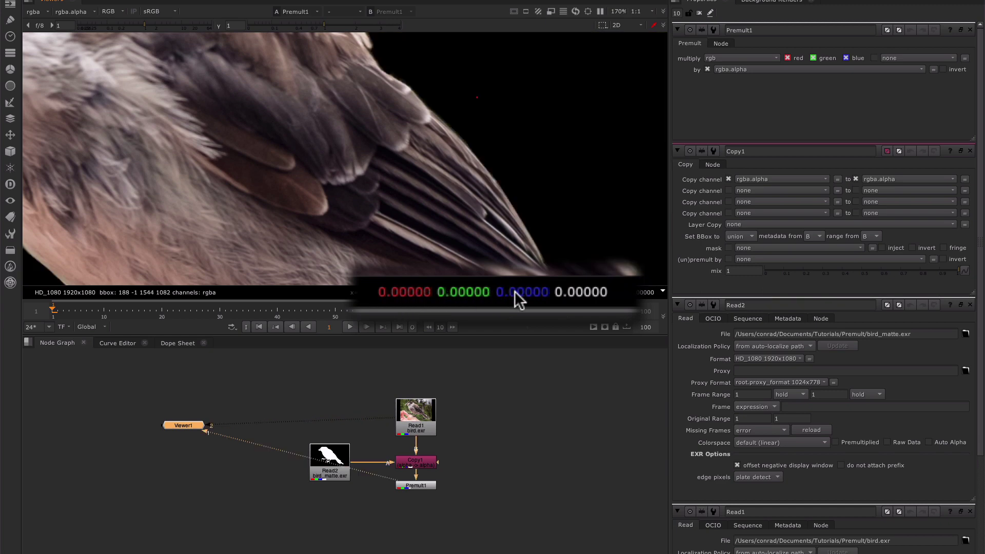
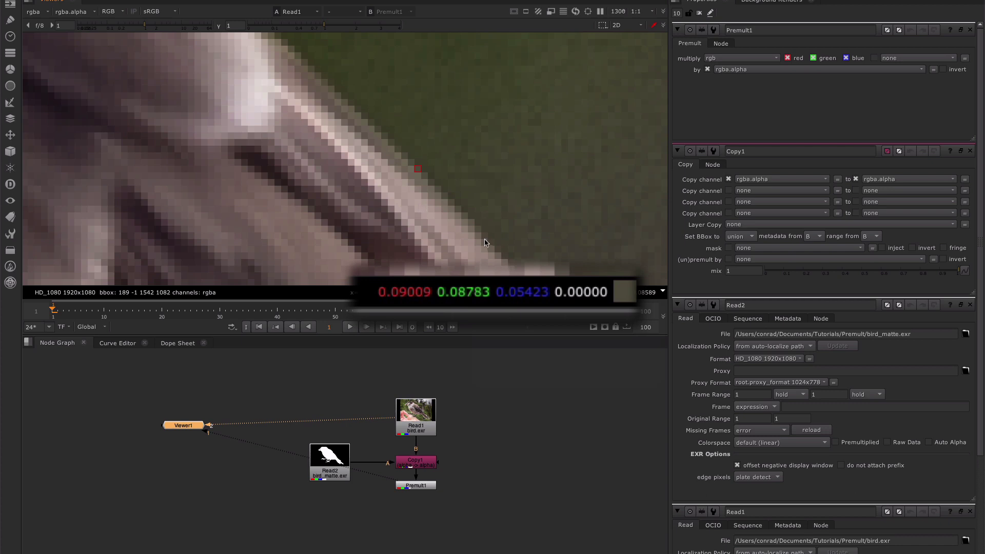
- Compare the Copy1 and Premult1 outputs at a sampled semi-transparent pixel on the feather edge
{"action": "left_click", "coordinate": [409, 465]}
{"action": "key", "text": "1"}
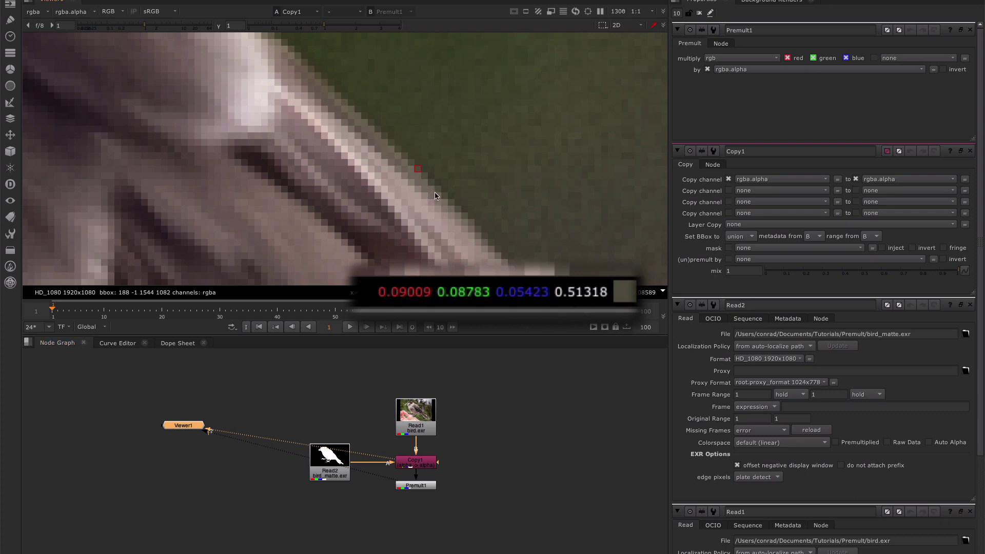
{"action": "key", "text": "2"}
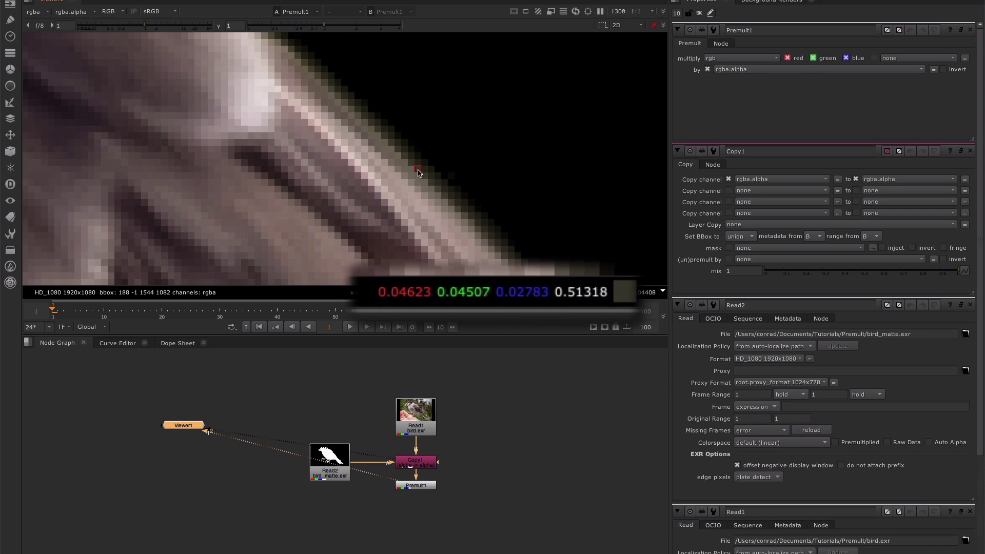
{"action": "key", "text": "1"}
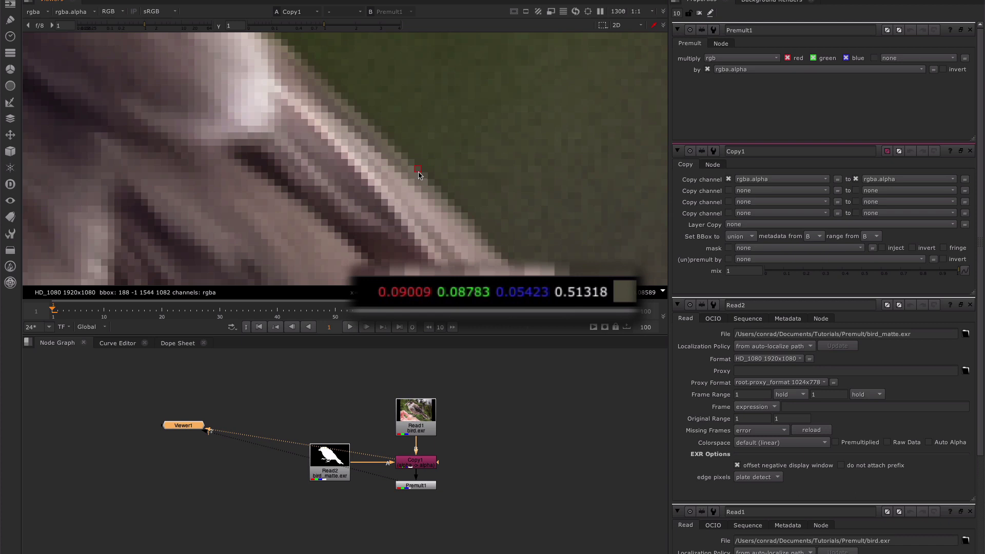
{"action": "key", "text": "2"}
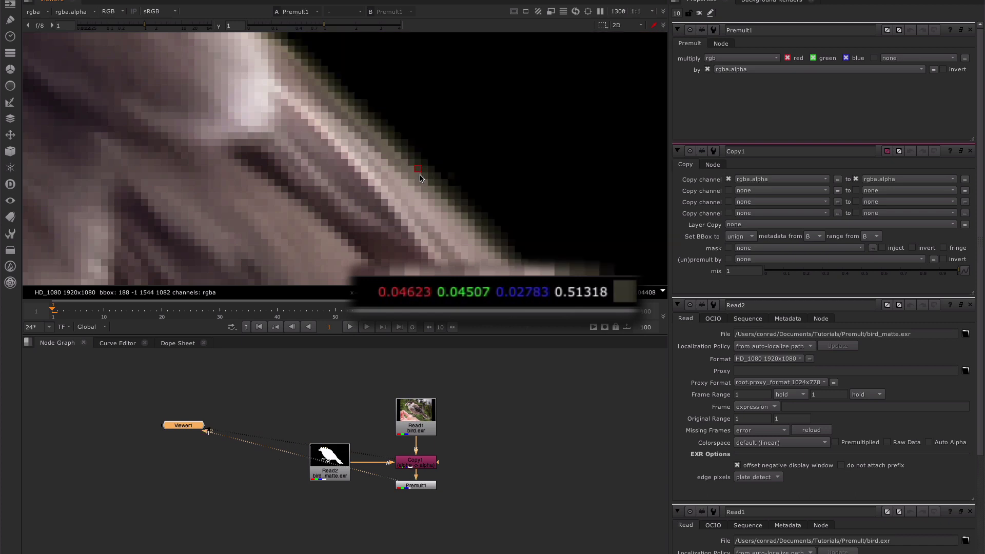
{"action": "key", "text": "1"}
{"action": "key", "text": "2"}
{"action": "key", "text": "1"}
{"action": "key", "text": "2"}
{"action": "key", "text": "1"}
{"action": "key", "text": "2"}
{"action": "key", "text": "1"}
{"action": "key", "text": "2"}
{"action": "key", "text": "1"}
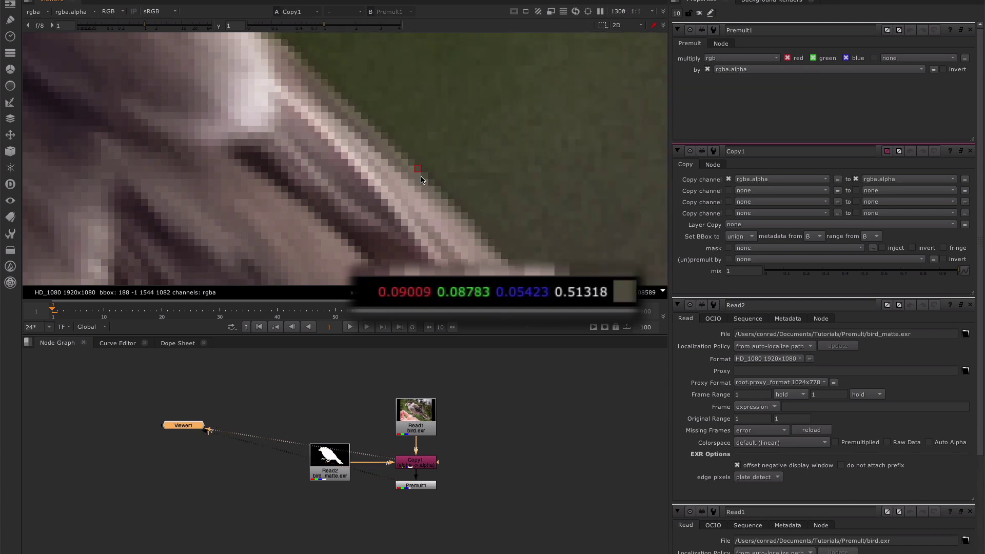
{"action": "key", "text": "2"}
{"action": "key", "text": "1"}
{"action": "key", "text": "2"}
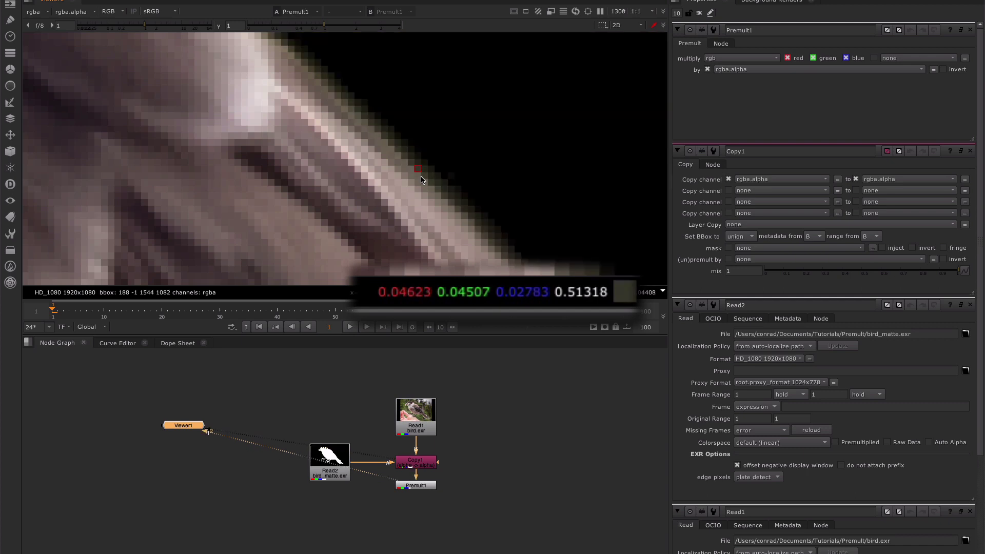
{"action": "key", "text": "1"}
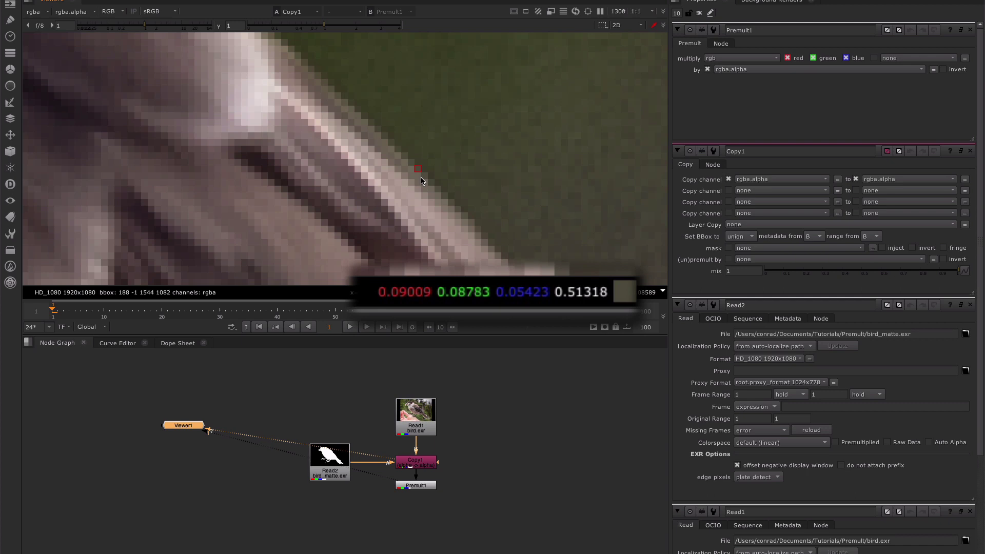
{"action": "key", "text": "2"}
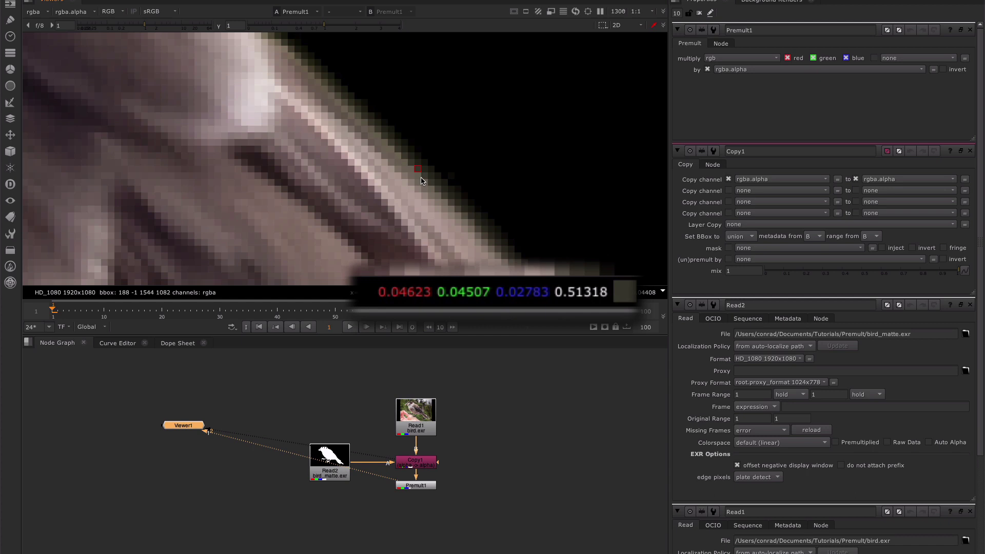
{"action": "key", "text": "1"}
{"action": "key", "text": "2"}
{"action": "key", "text": "1"}
{"action": "key", "text": "2"}
{"action": "key", "text": "1"}
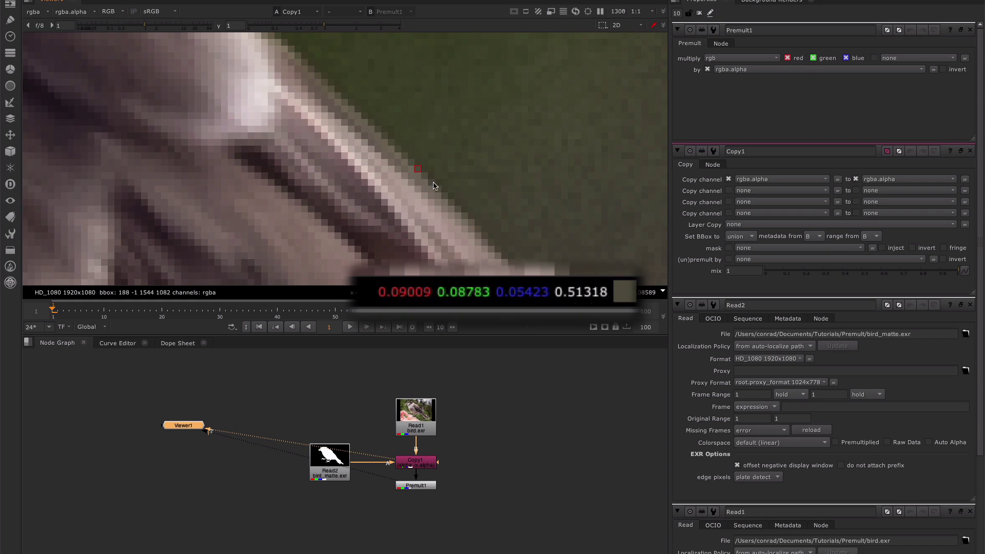
- Check the RGBA values at several other points along the feather edge, alternating between Copy1 and Premult1
{"action": "key", "text": "1"}
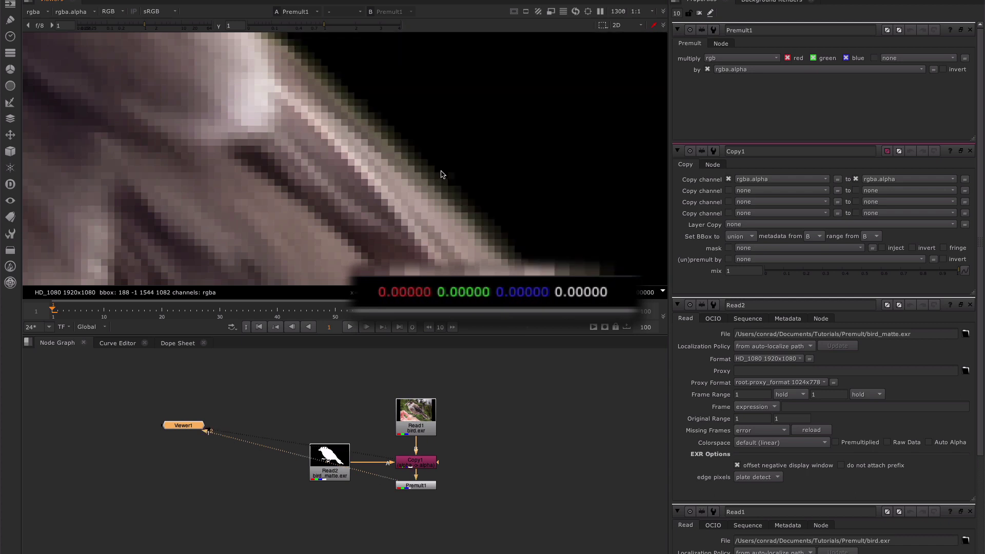
{"action": "key", "text": "1"}
{"action": "key", "text": "2"}
{"action": "key", "text": "1"}
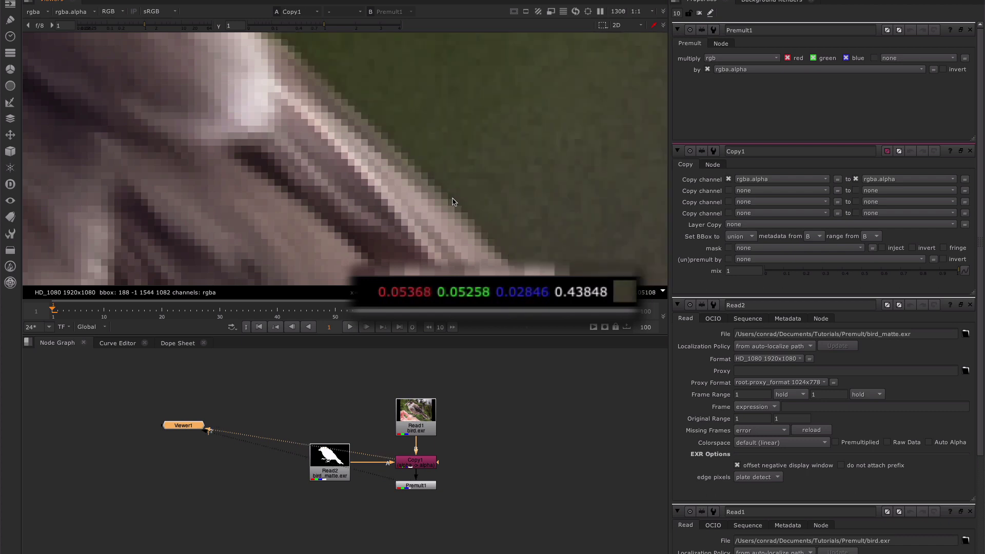
{"action": "key", "text": "2"}
{"action": "key", "text": "2"}
{"action": "key", "text": "1"}
{"action": "key", "text": "2"}
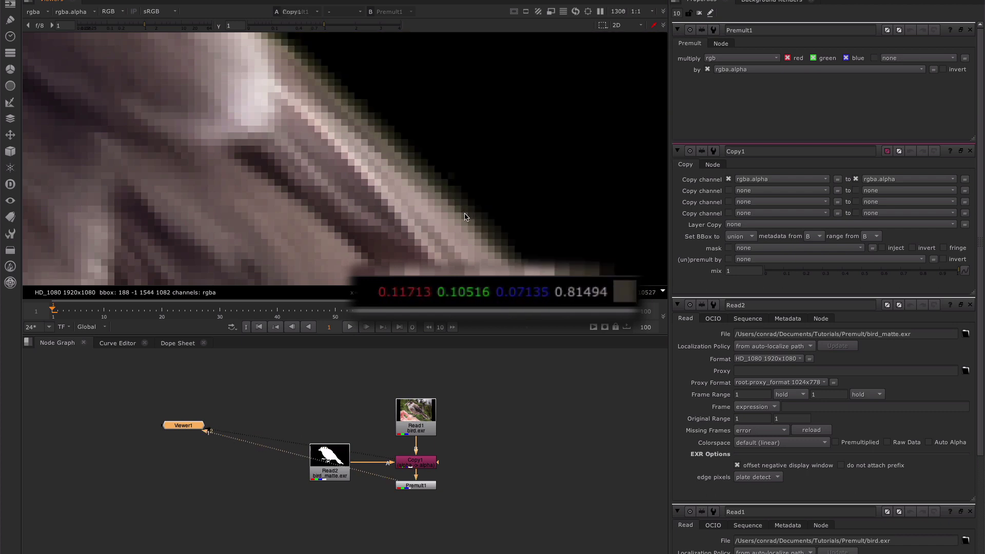
{"action": "key", "text": "1"}
{"action": "key", "text": "2"}
{"action": "key", "text": "1"}
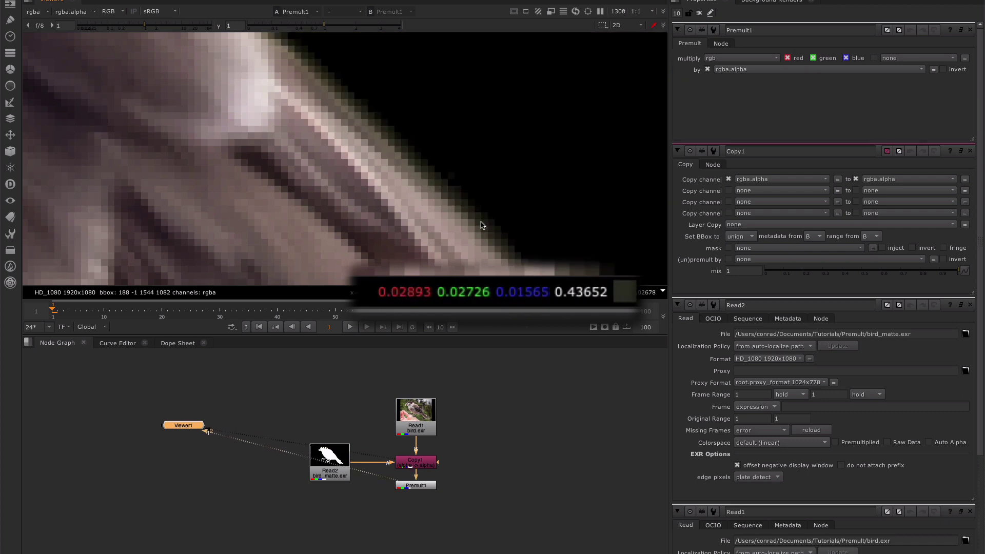
{"action": "key", "text": "2"}
{"action": "key", "text": "1"}
{"action": "key", "text": "2"}
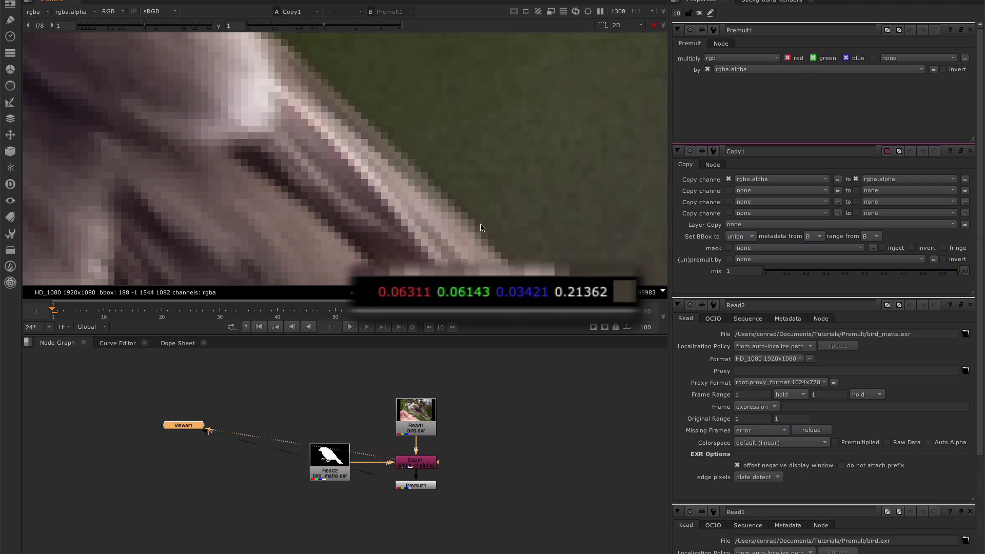
{"action": "key", "text": "1"}
{"action": "key", "text": "2"}
{"action": "key", "text": "1"}
{"action": "key", "text": "2"}
{"action": "key", "text": "1"}
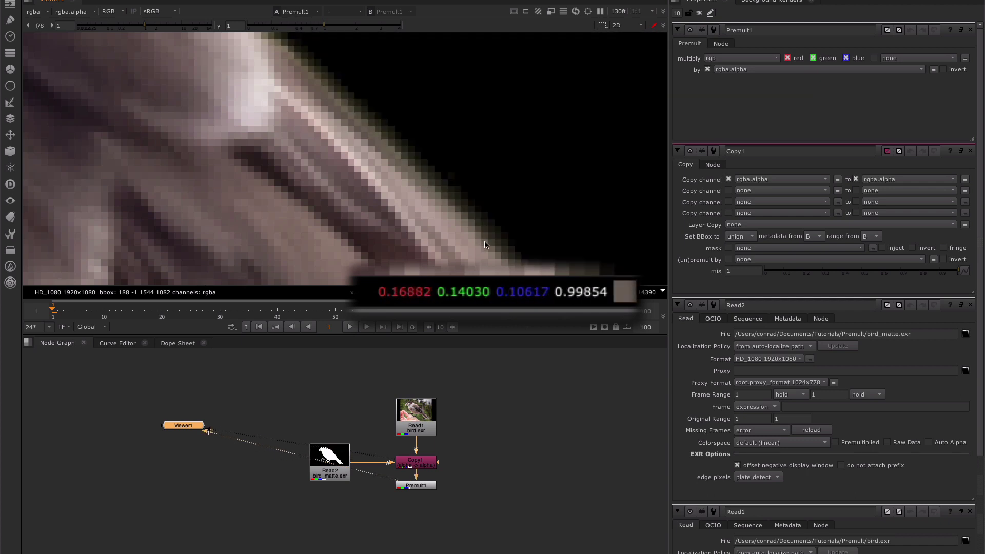
- Add a Write node beneath Premult1 and connect its input to the premultiplied bird
{"action": "left_click", "coordinate": [424, 494]}
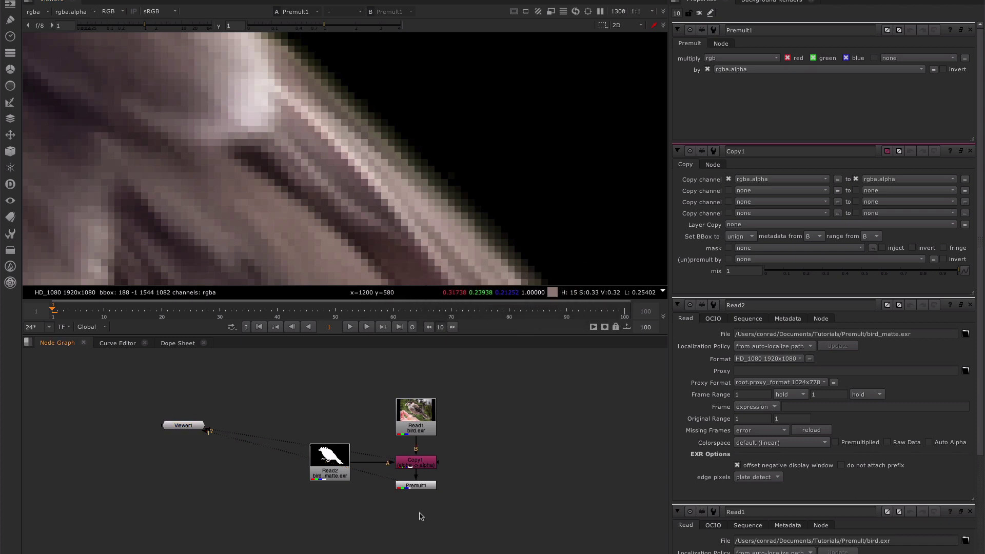
{"action": "scroll", "coordinate": [398, 279], "scroll_direction": "down", "scroll_amount": 10}
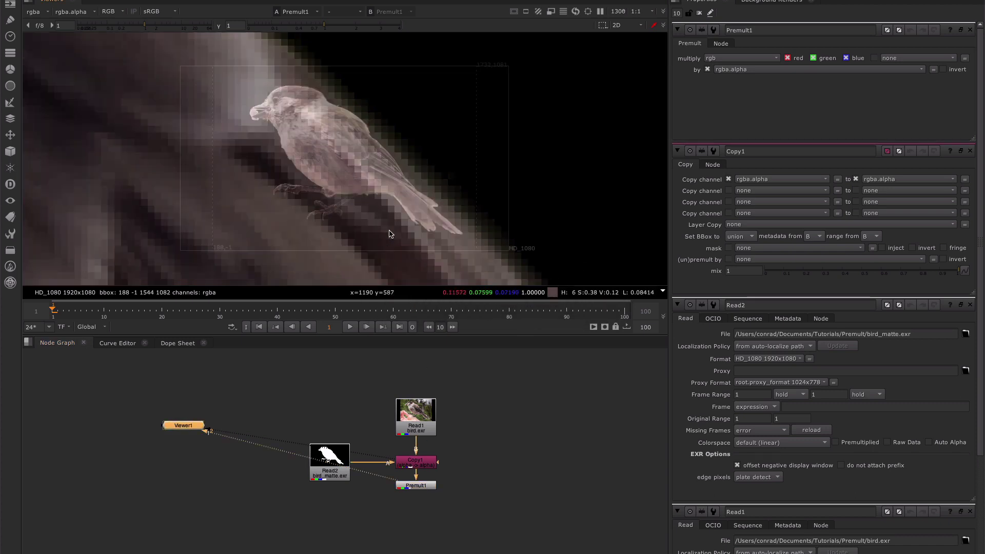
{"action": "left_click", "coordinate": [423, 502]}
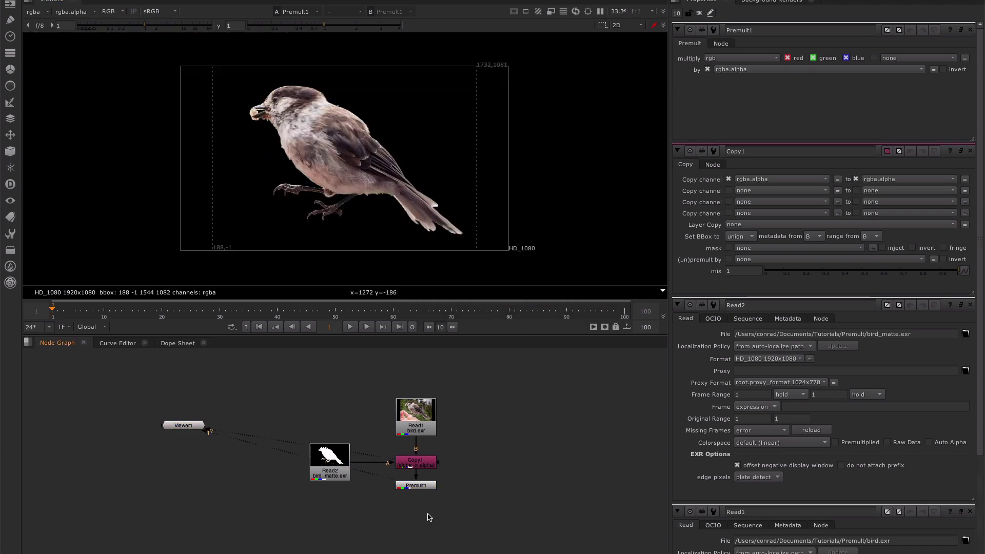
{"action": "key", "text": "w"}
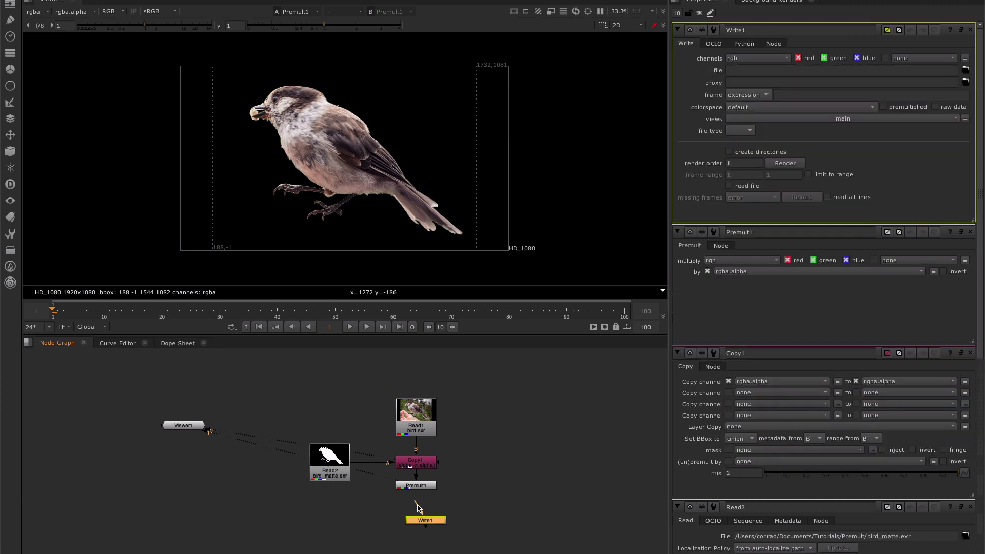
{"action": "left_click_drag", "start_coordinate": [428, 522], "coordinate": [418, 517]}
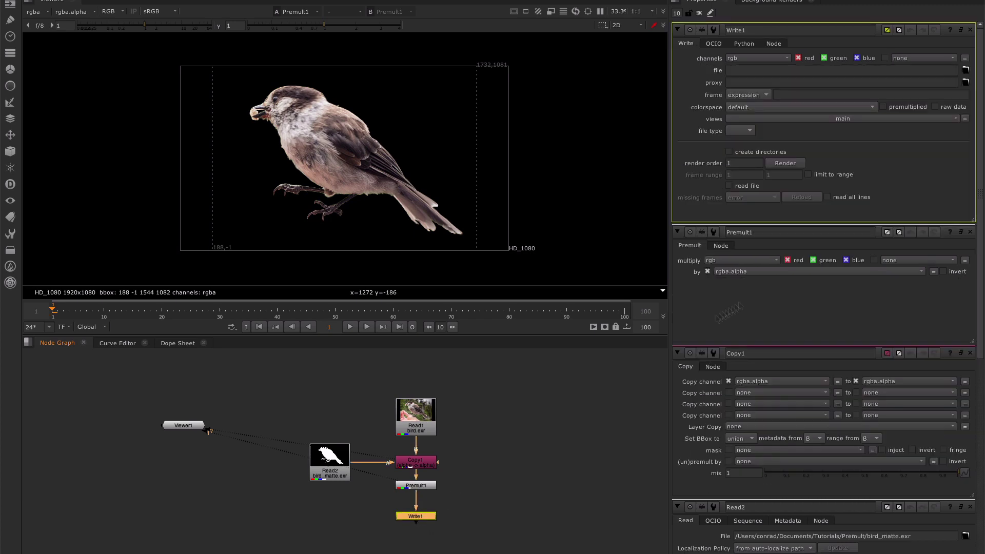
- Set the Write node's output file to bird_matte.exr, accept overwriting the existing file, and set its channels to rgba
{"action": "left_click", "coordinate": [966, 71]}
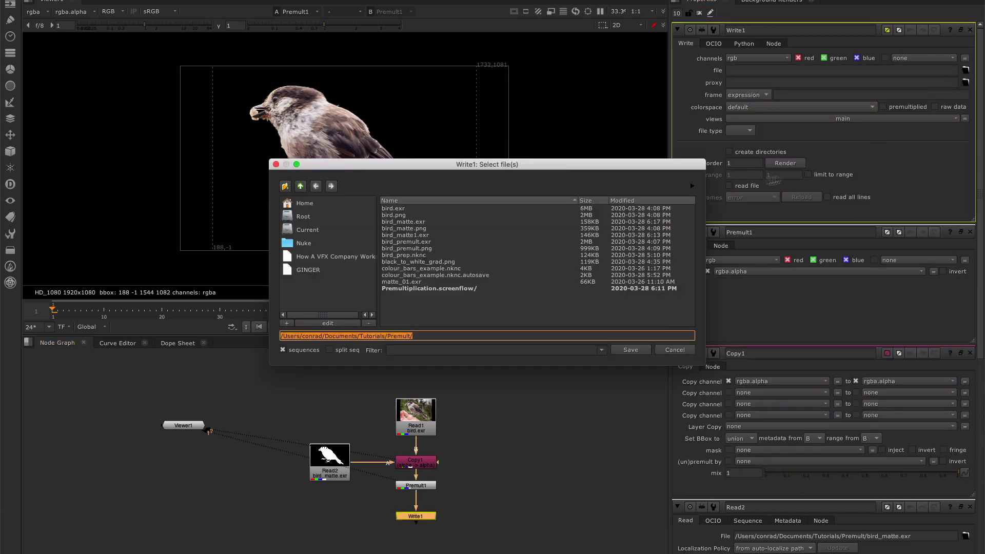
{"action": "left_click", "coordinate": [464, 223]}
{"action": "left_click", "coordinate": [633, 350]}
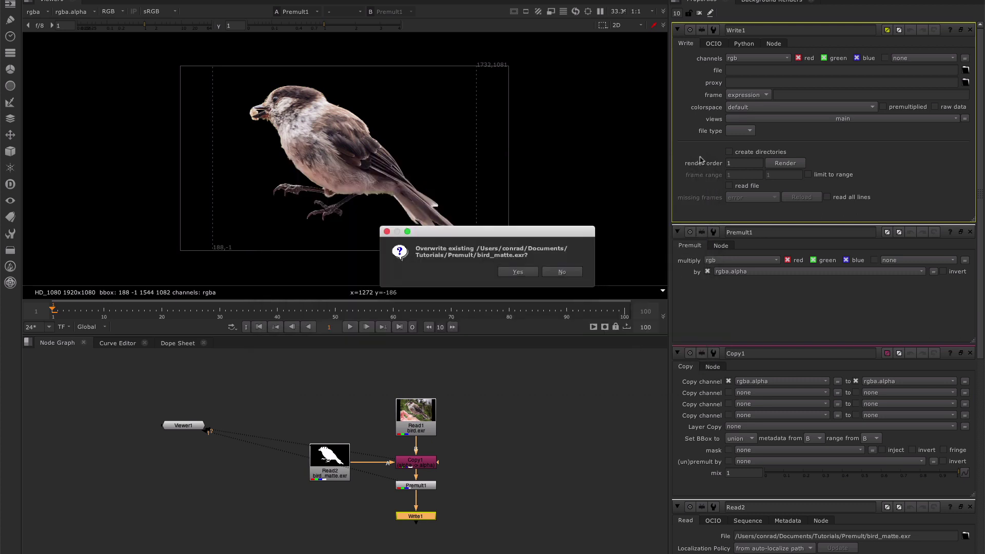
{"action": "left_click", "coordinate": [517, 272]}
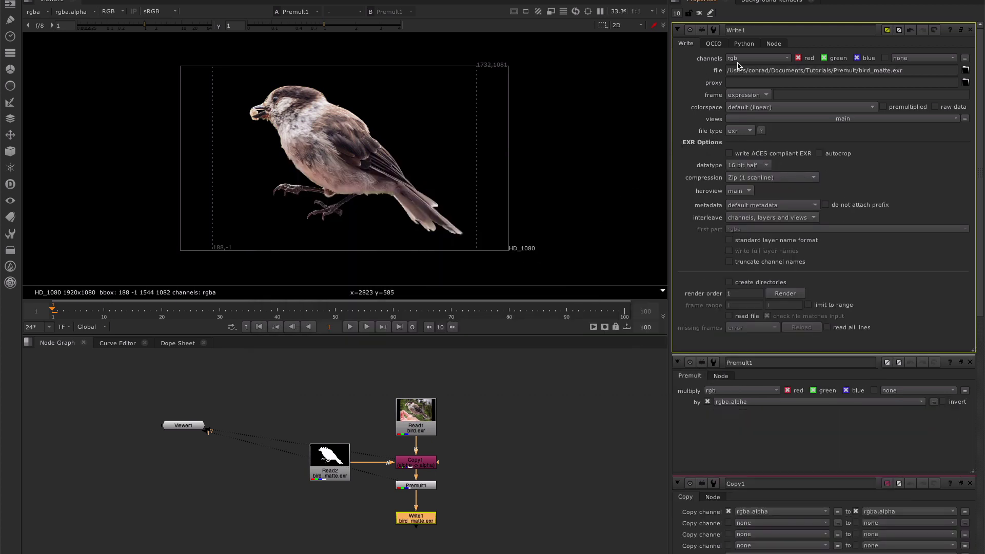
{"action": "left_click", "coordinate": [741, 60]}
{"action": "left_click", "coordinate": [738, 101]}
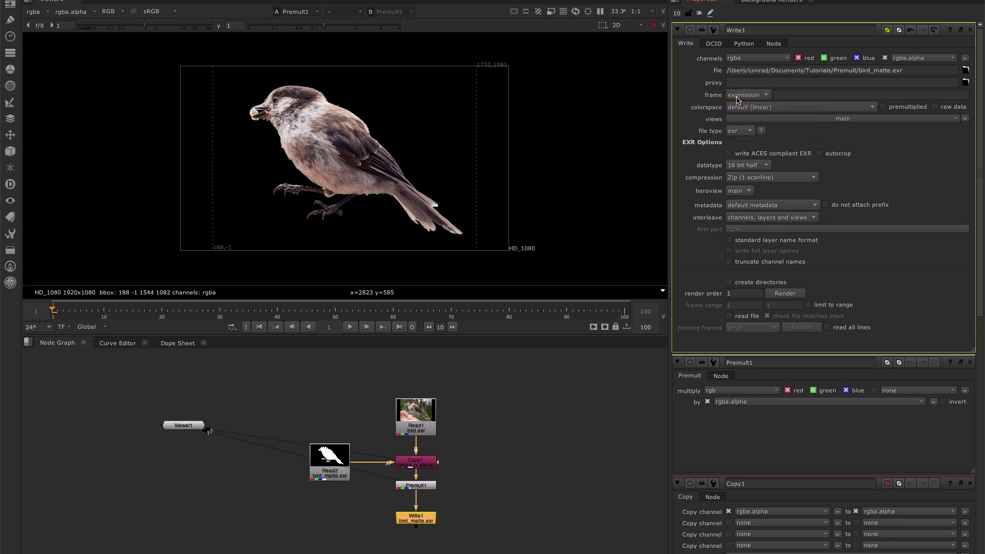